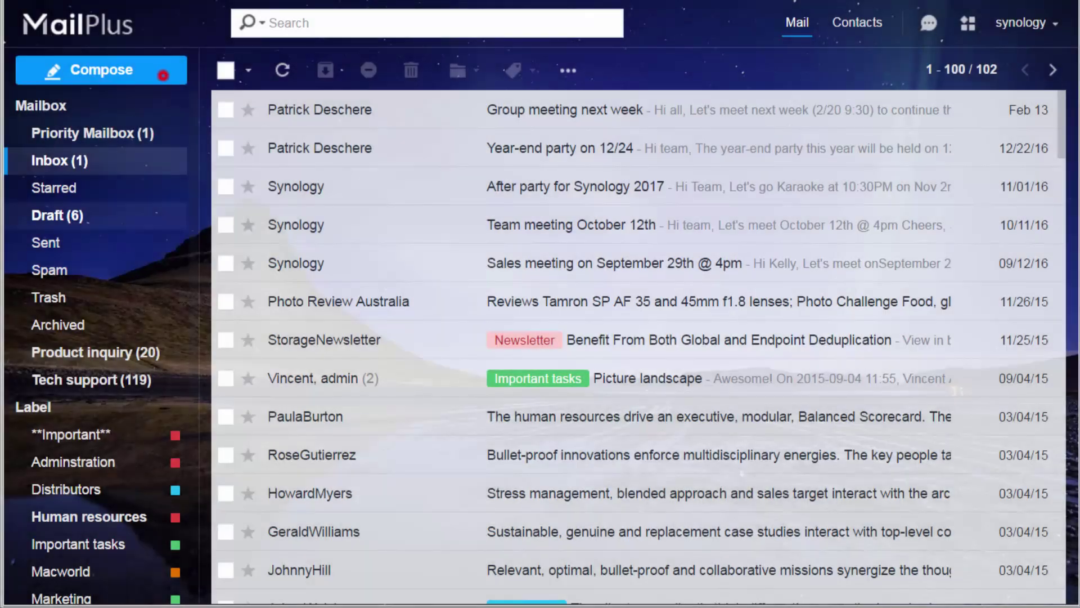
Step: Start a new email whose body opens with a greeting to the contact
{"action": "left_click", "coordinate": [163, 72]}
{"action": "left_click", "coordinate": [226, 238]}
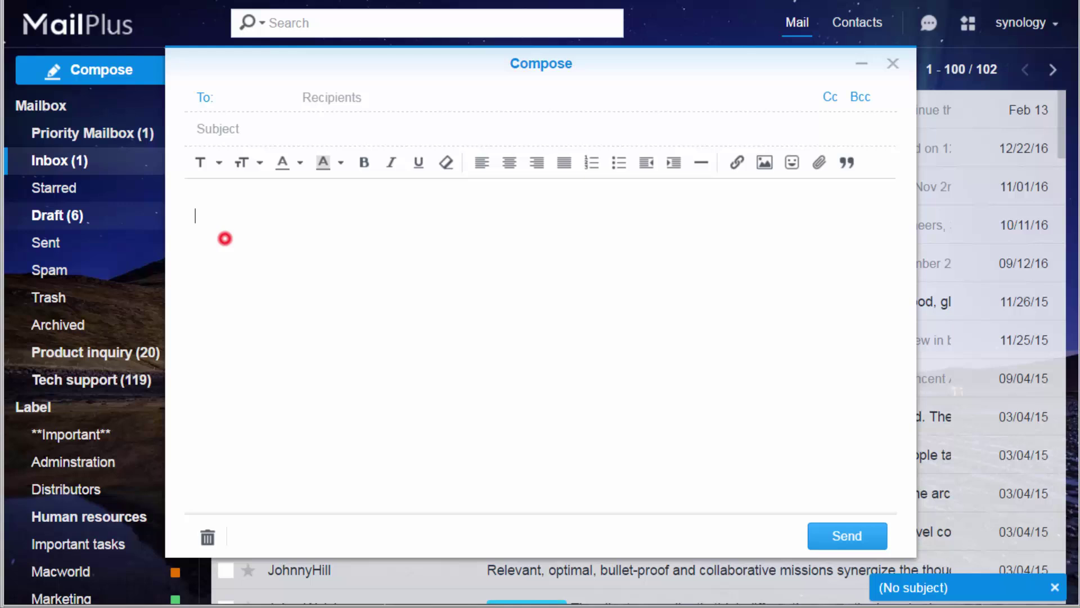
{"action": "type", "text": "Hi Catherine,"}
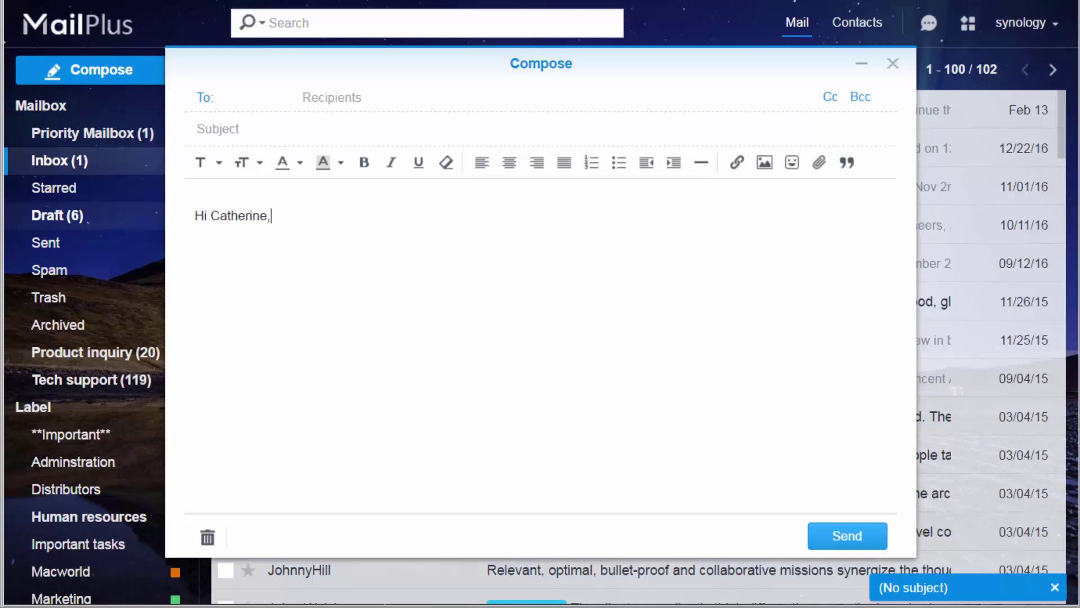
Step: Make the March 30 report line bold and blue
{"action": "left_click", "coordinate": [193, 323]}
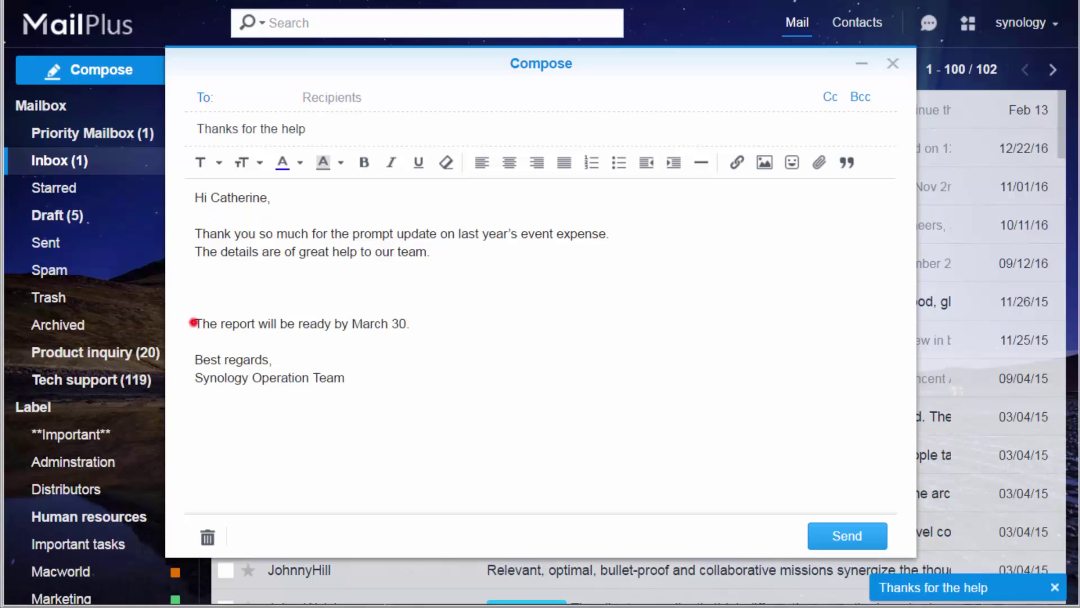
{"action": "left_click_drag", "start_coordinate": [193, 323], "coordinate": [410, 323]}
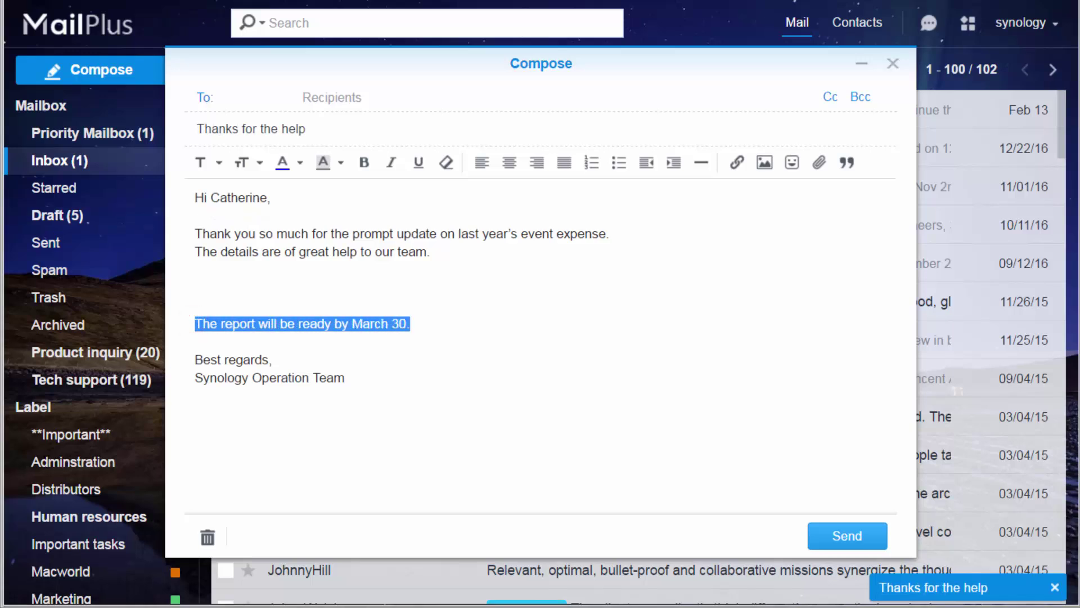
{"action": "left_click", "coordinate": [365, 162]}
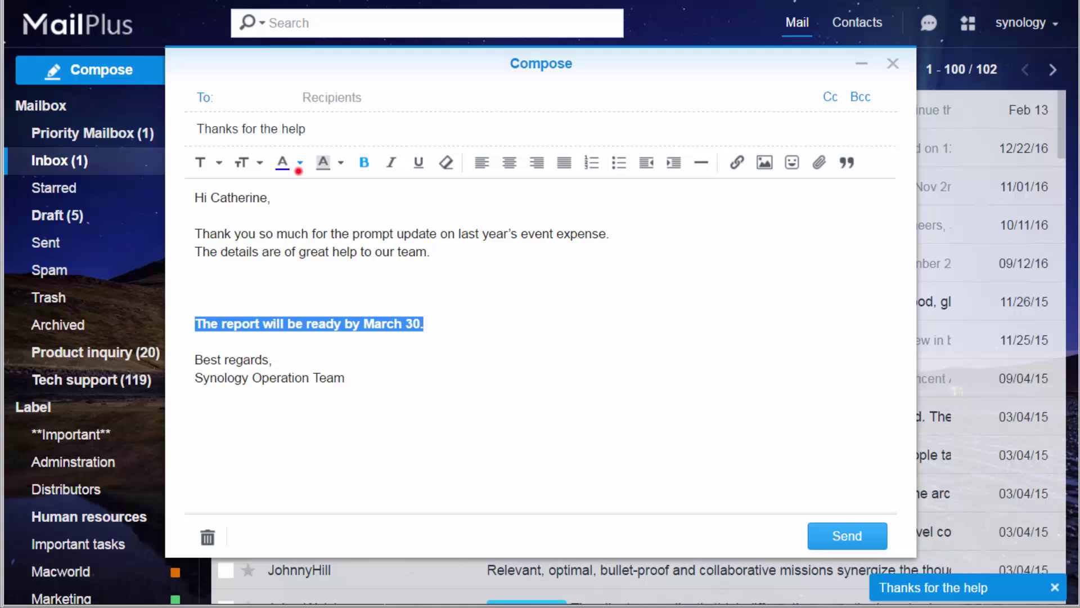
{"action": "left_click", "coordinate": [299, 163]}
{"action": "left_click", "coordinate": [374, 208]}
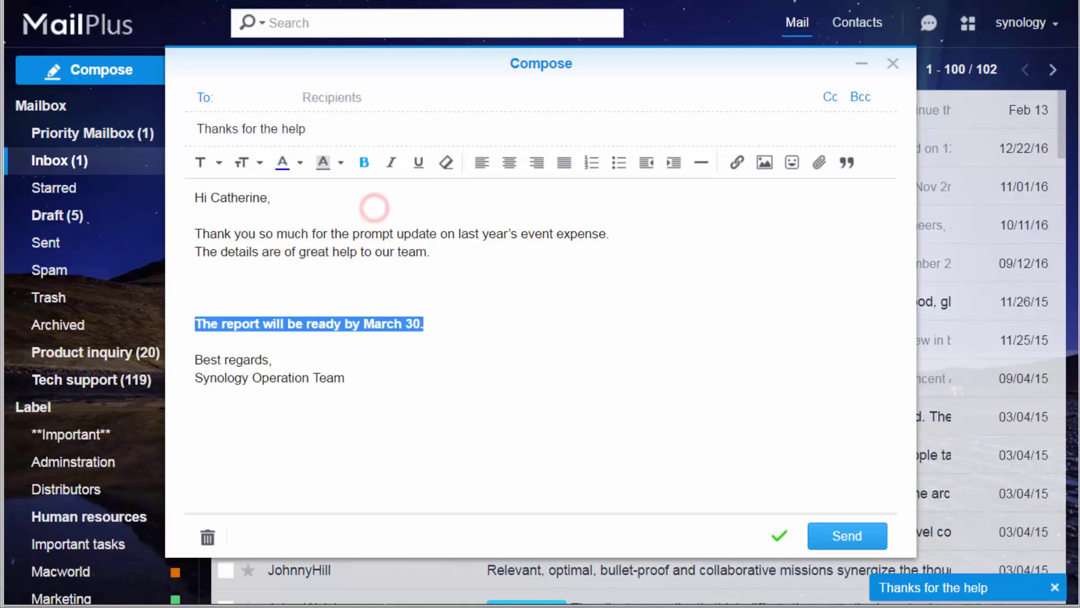
Step: Insert the Thank You sticker on the empty line above the report line
{"action": "left_click", "coordinate": [272, 285]}
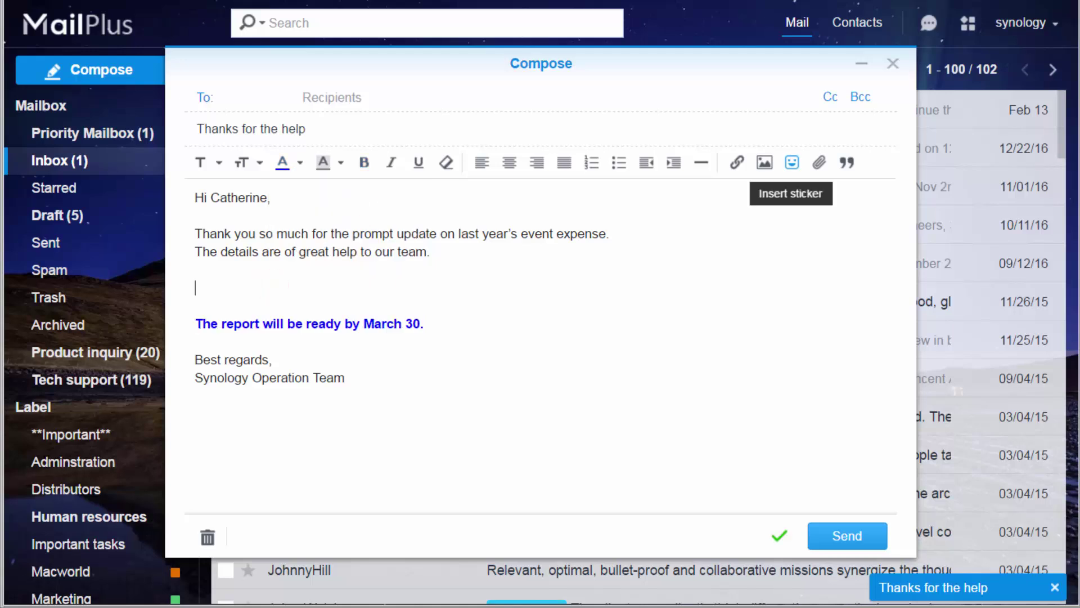
{"action": "left_click", "coordinate": [792, 163]}
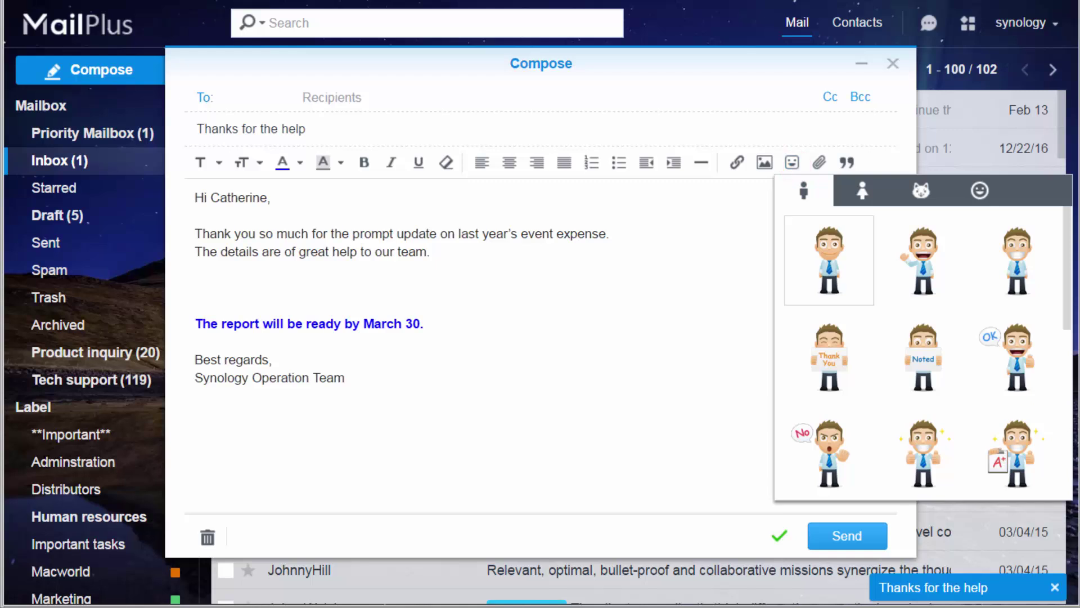
{"action": "left_click", "coordinate": [839, 357]}
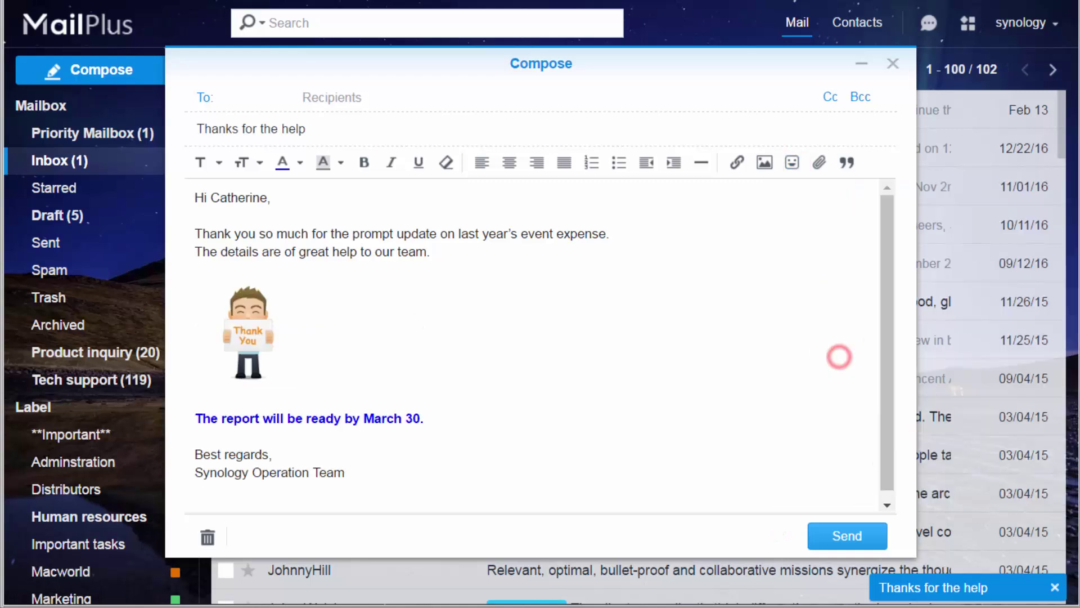
Step: Address the email to the contact picked from the suggestions
{"action": "left_click", "coordinate": [369, 96]}
{"action": "type", "text": "catherin"}
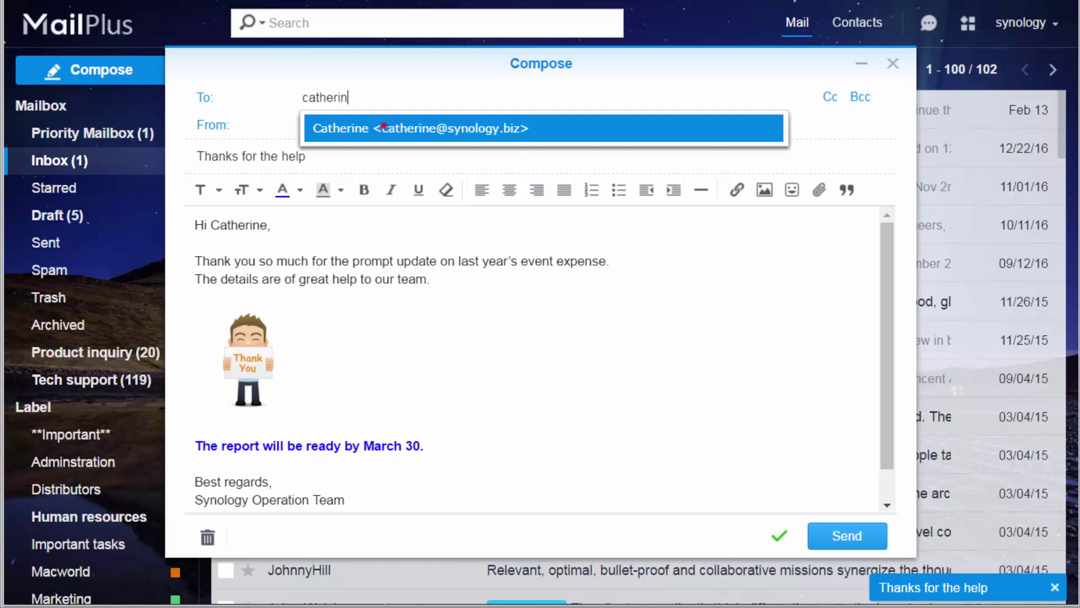
{"action": "left_click", "coordinate": [383, 126]}
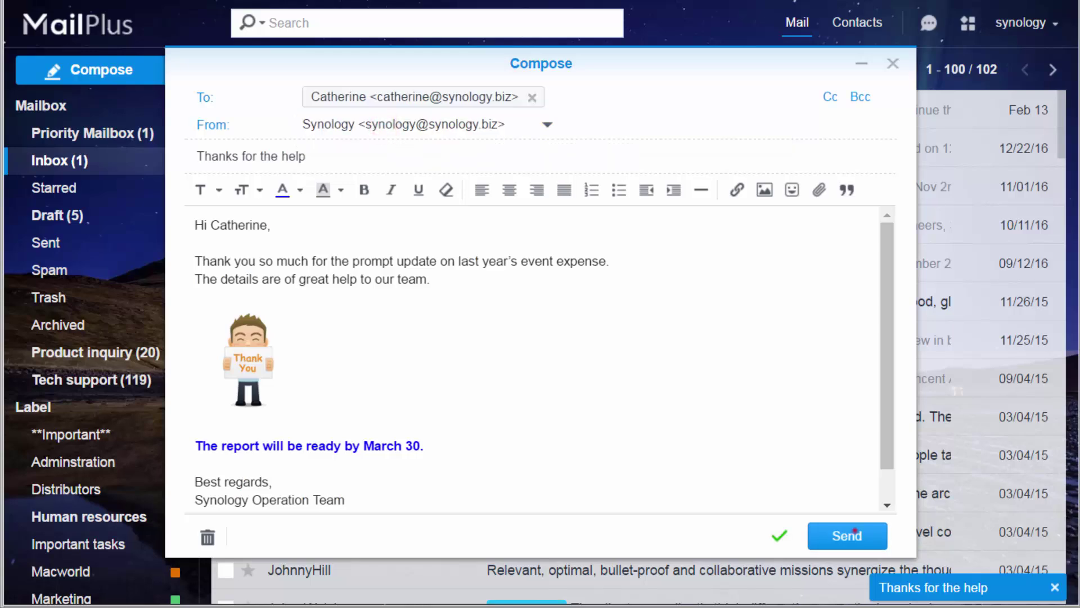
Step: Send the email, star the Group meeting next week message, and view Starred messages
{"action": "left_click", "coordinate": [855, 534]}
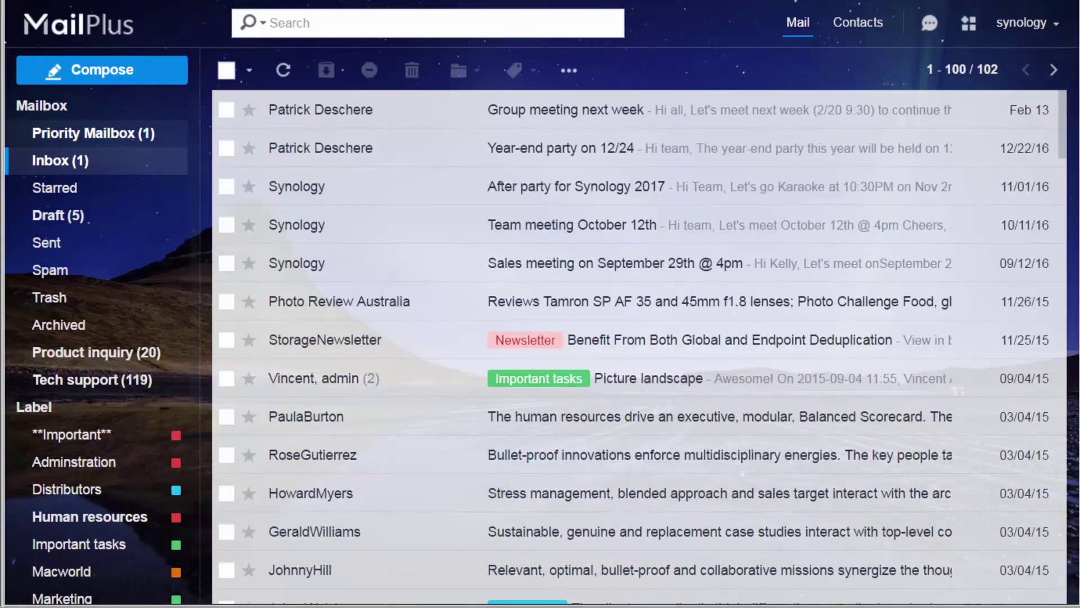
{"action": "left_click", "coordinate": [248, 110]}
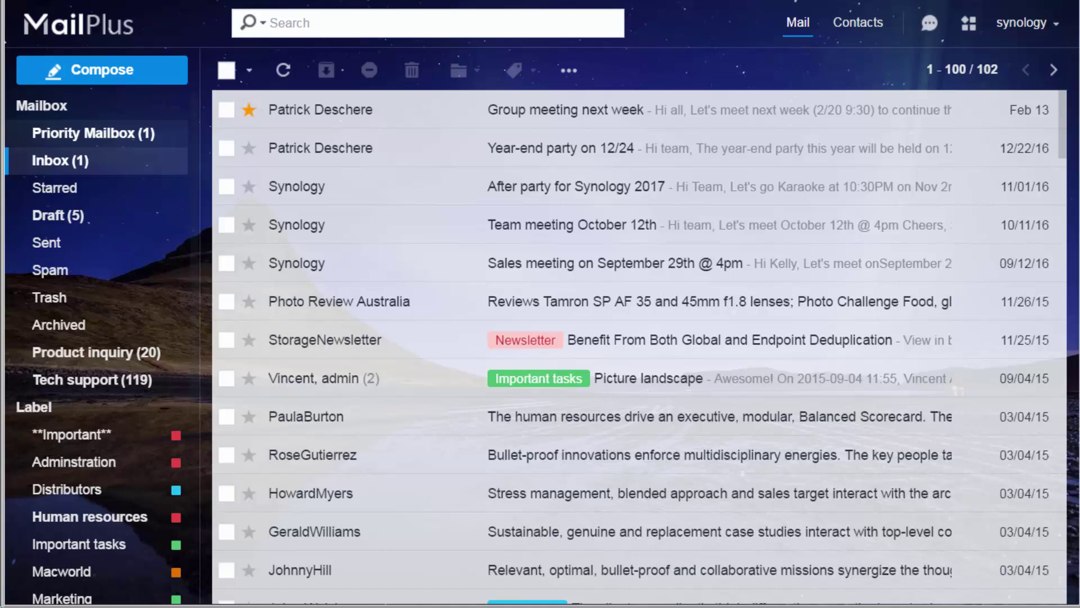
{"action": "left_click", "coordinate": [55, 188]}
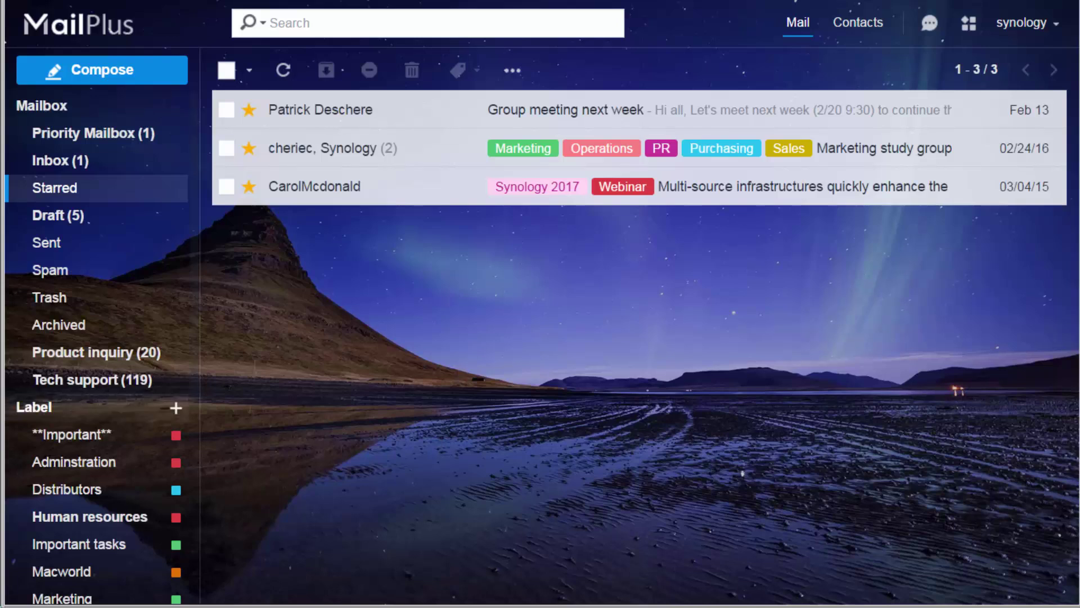
Step: Create a green Group label, apply it to the meeting message, and list Group messages
{"action": "left_click", "coordinate": [176, 407]}
{"action": "type", "text": "Group"}
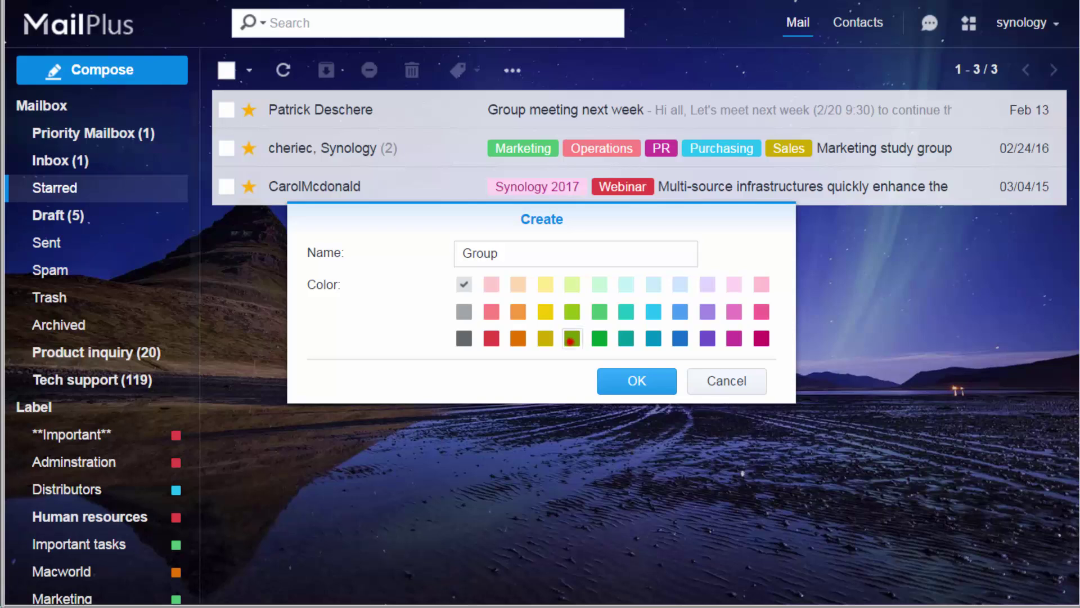
{"action": "left_click", "coordinate": [573, 338]}
{"action": "left_click", "coordinate": [622, 382]}
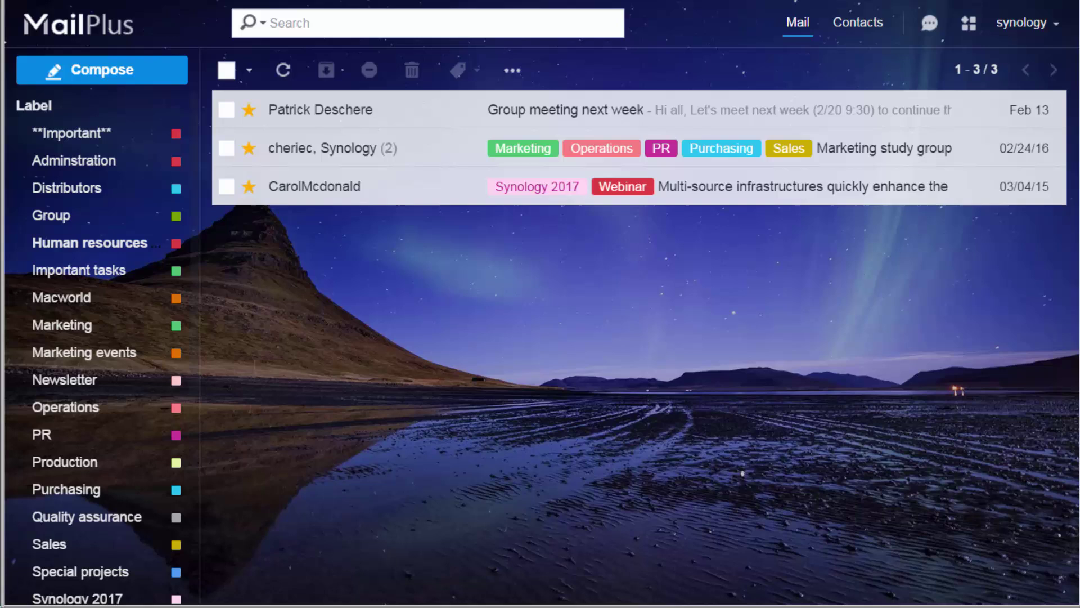
{"action": "left_click_drag", "start_coordinate": [51, 215], "coordinate": [526, 132]}
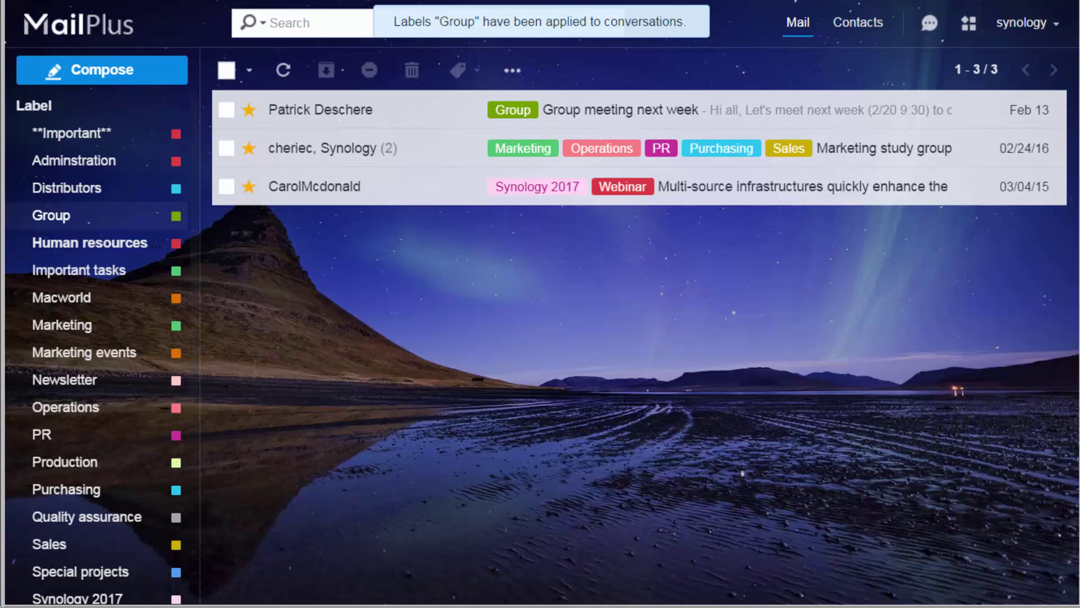
{"action": "left_click", "coordinate": [51, 215]}
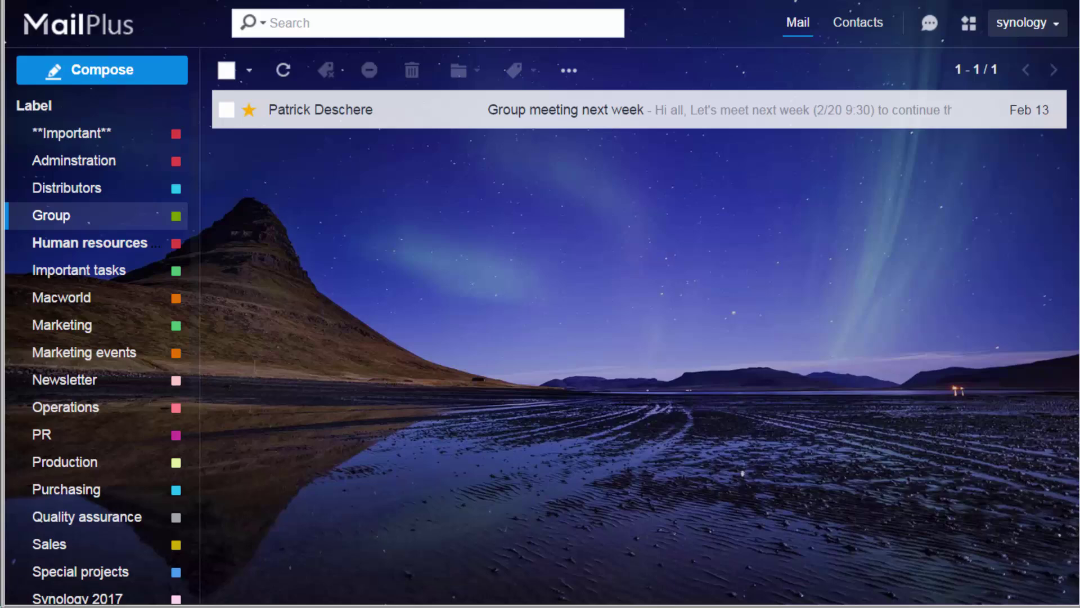
{"action": "left_click", "coordinate": [1058, 19]}
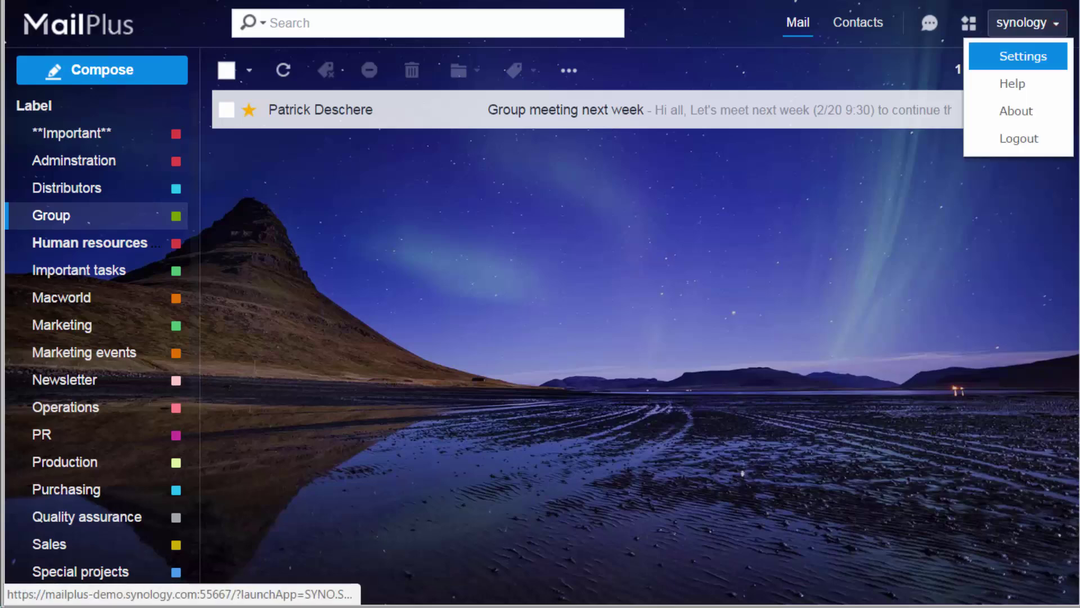
{"action": "left_click", "coordinate": [1023, 56]}
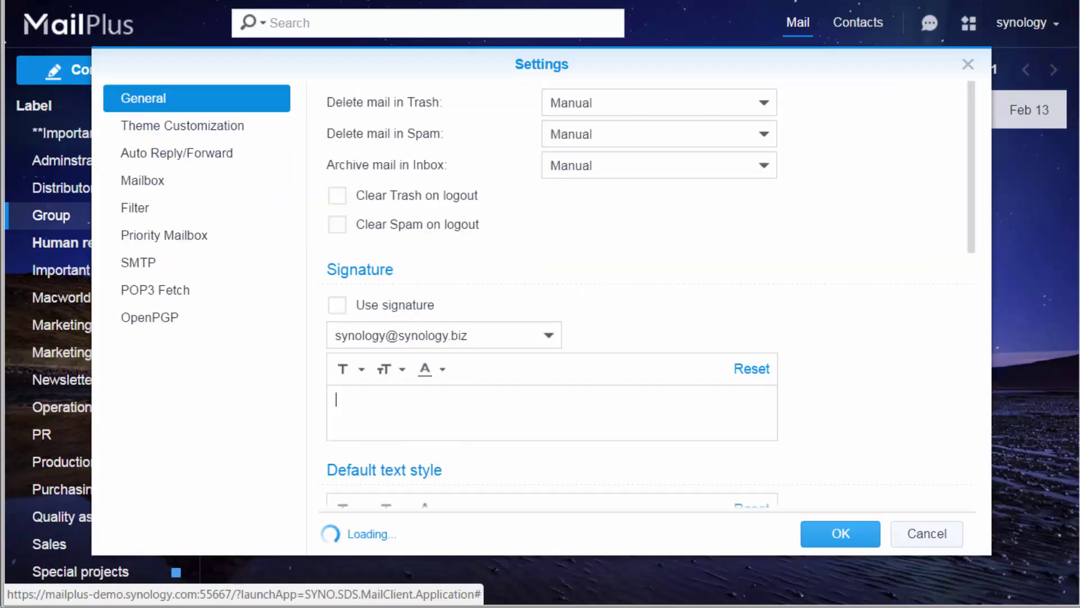
{"action": "scroll", "coordinate": [641, 293], "scroll_direction": "down", "scroll_amount": 4}
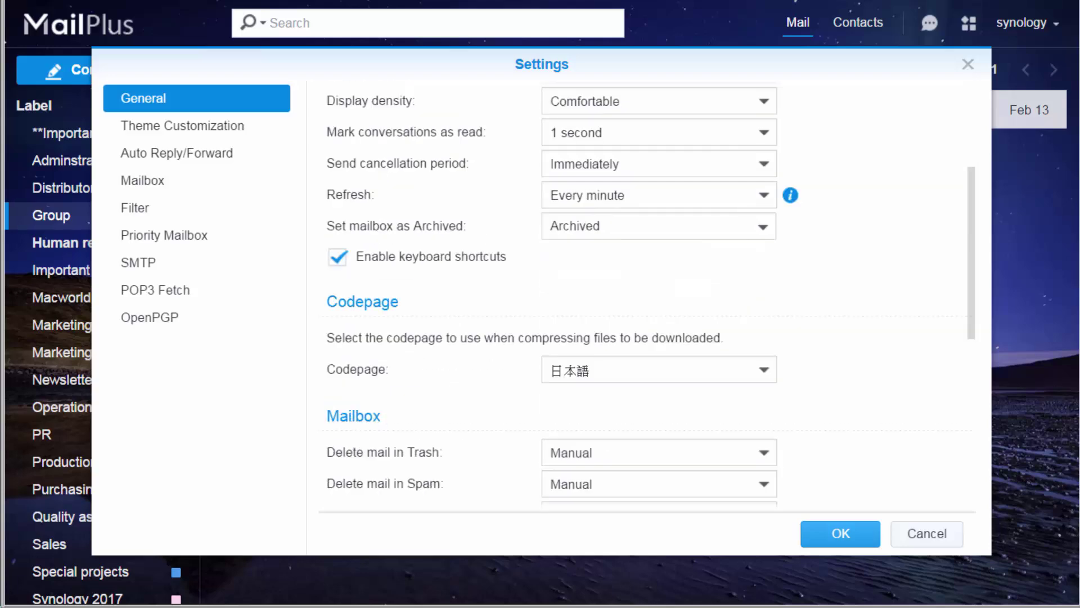
{"action": "scroll", "coordinate": [641, 293], "scroll_direction": "down", "scroll_amount": 2}
{"action": "scroll", "coordinate": [641, 292], "scroll_direction": "down", "scroll_amount": 2}
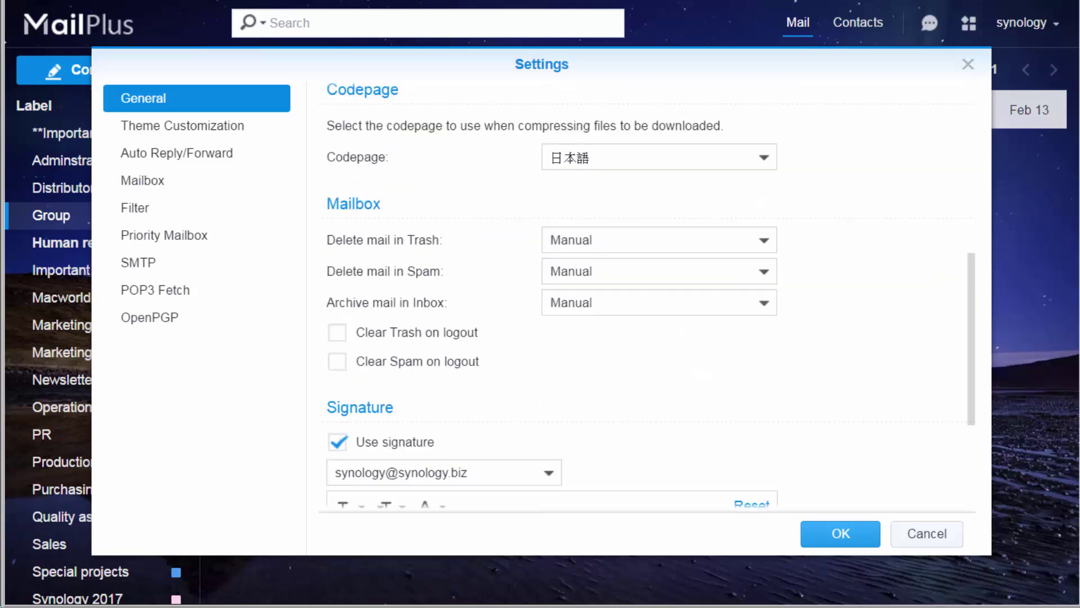
{"action": "scroll", "coordinate": [641, 292], "scroll_direction": "down", "scroll_amount": 4}
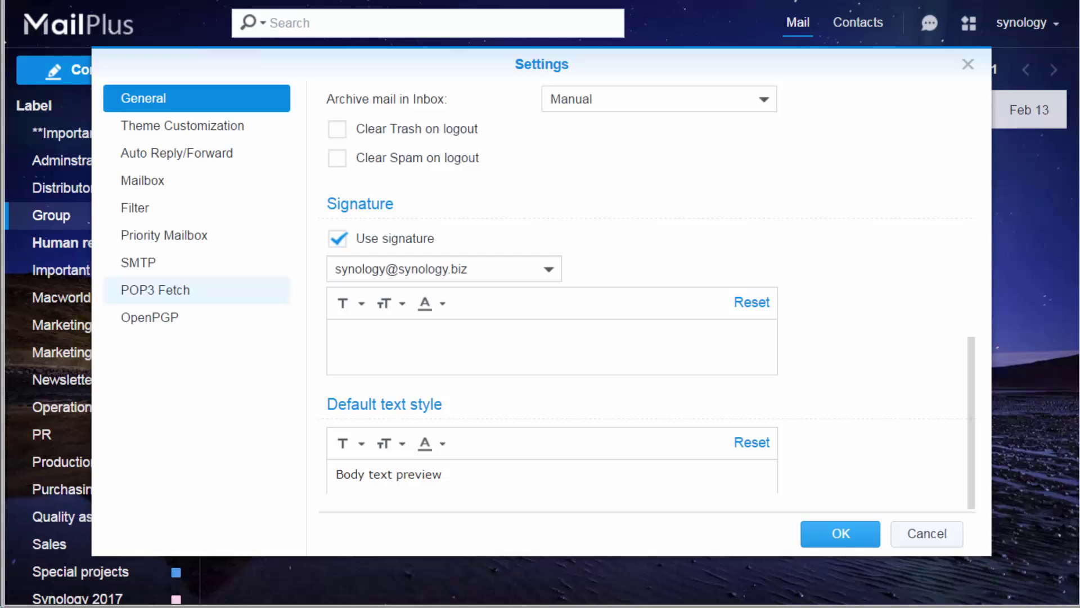
{"action": "left_click", "coordinate": [282, 290]}
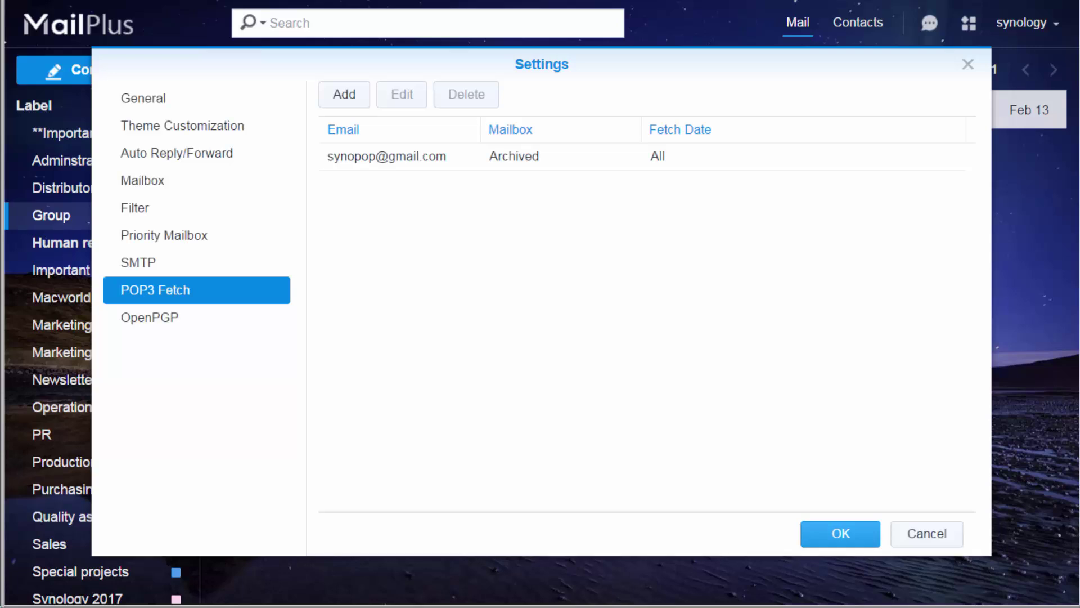
Step: Close settings unchanged, then type a greeting in the chat with the colleague
{"action": "left_click", "coordinate": [966, 65]}
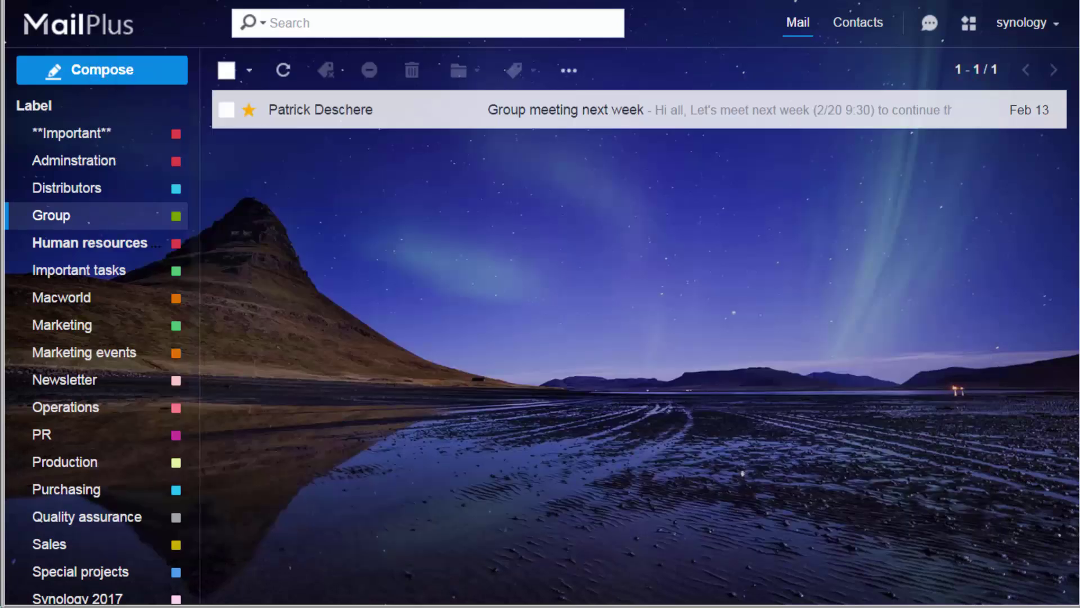
{"action": "left_click", "coordinate": [929, 22]}
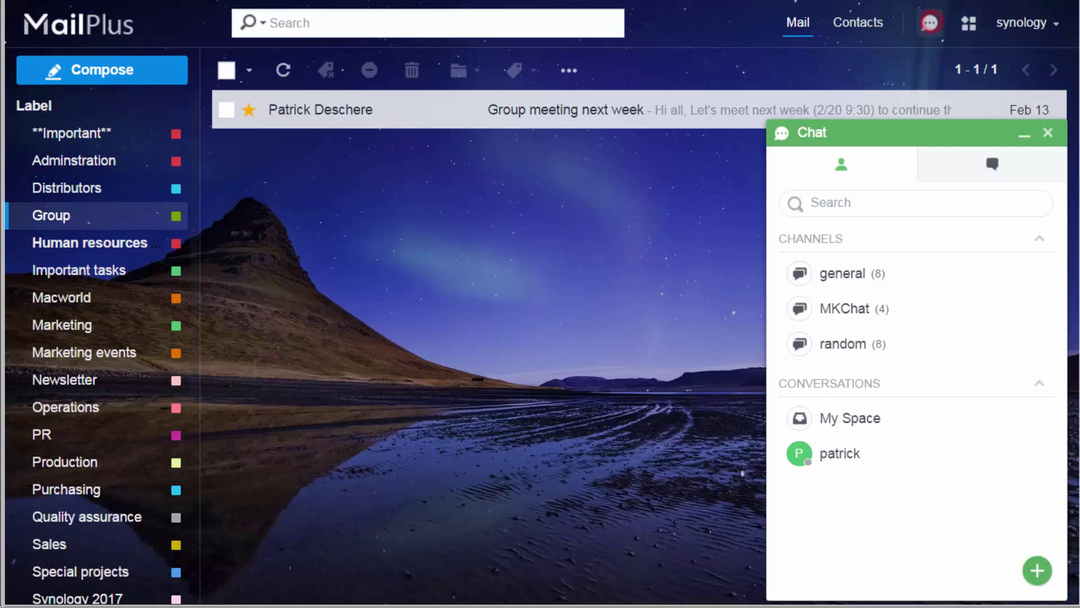
{"action": "left_click", "coordinate": [870, 458]}
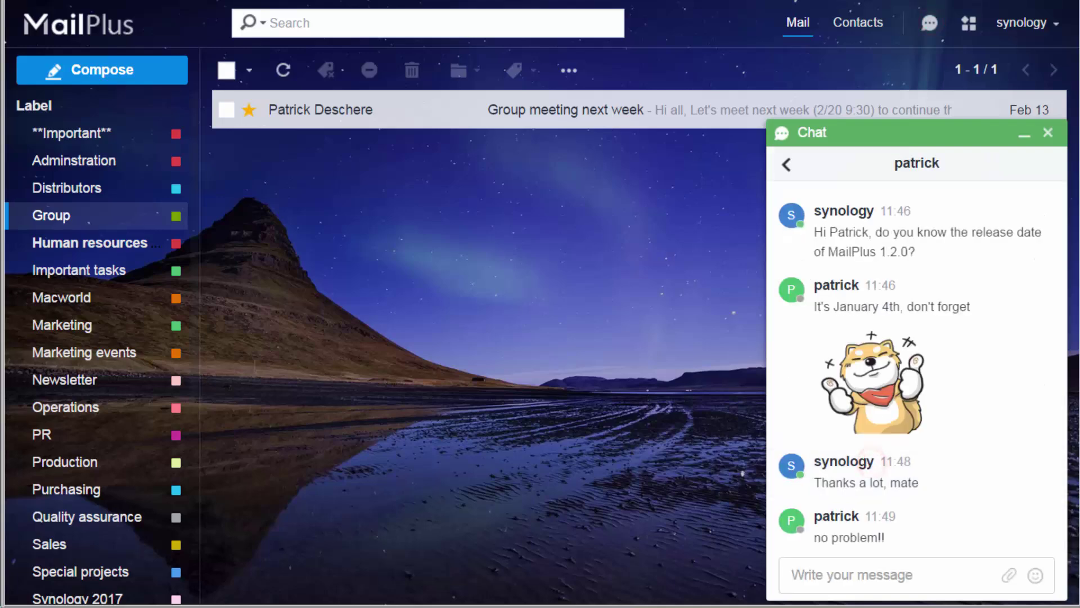
{"action": "type", "text": "Hi Patrick"}
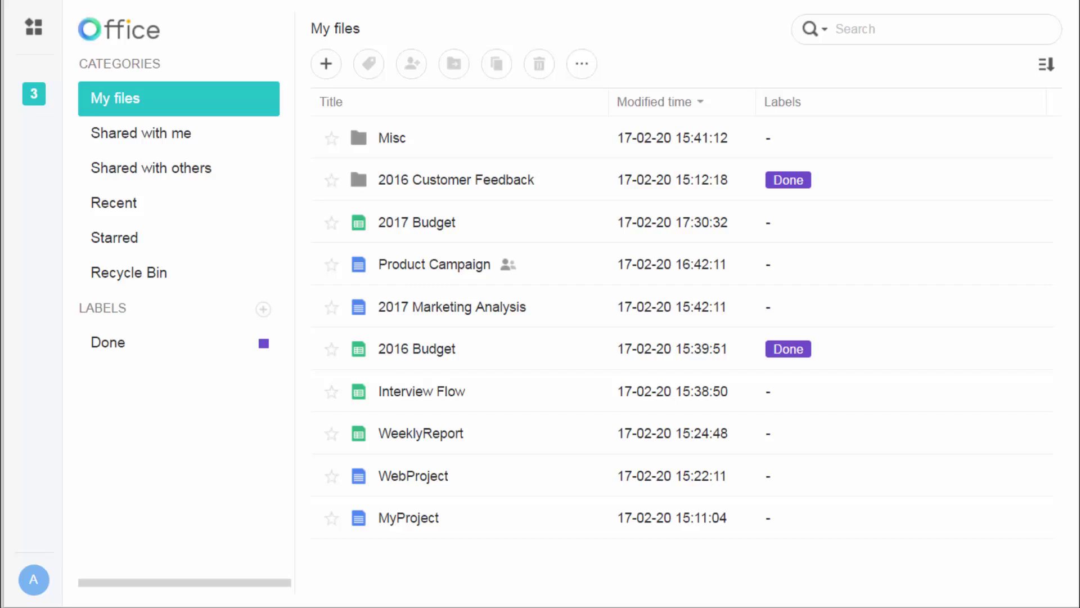
{"action": "left_click", "coordinate": [324, 62]}
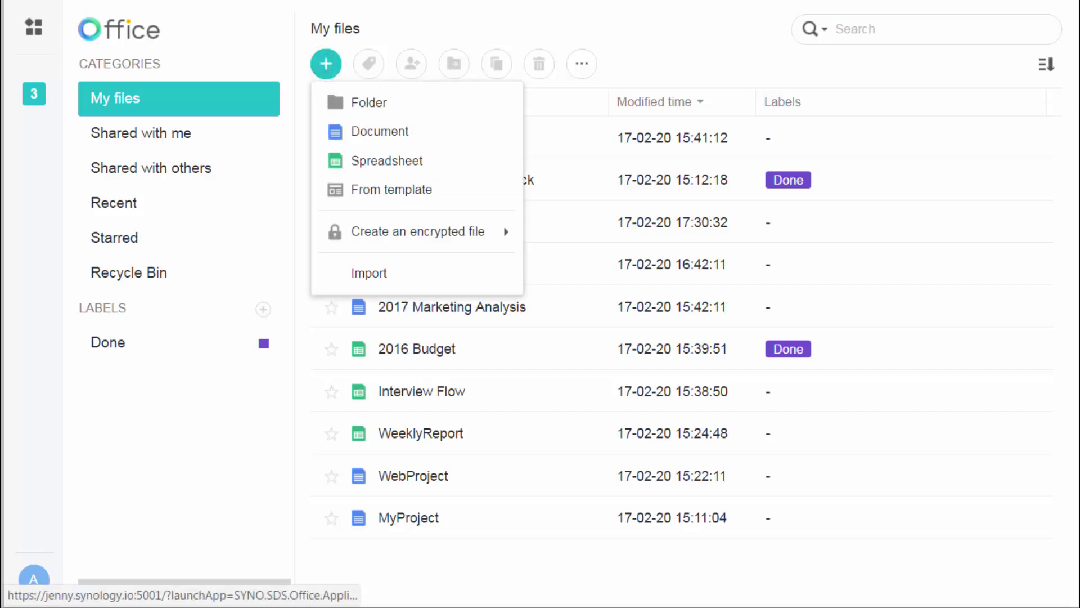
{"action": "left_click", "coordinate": [344, 191]}
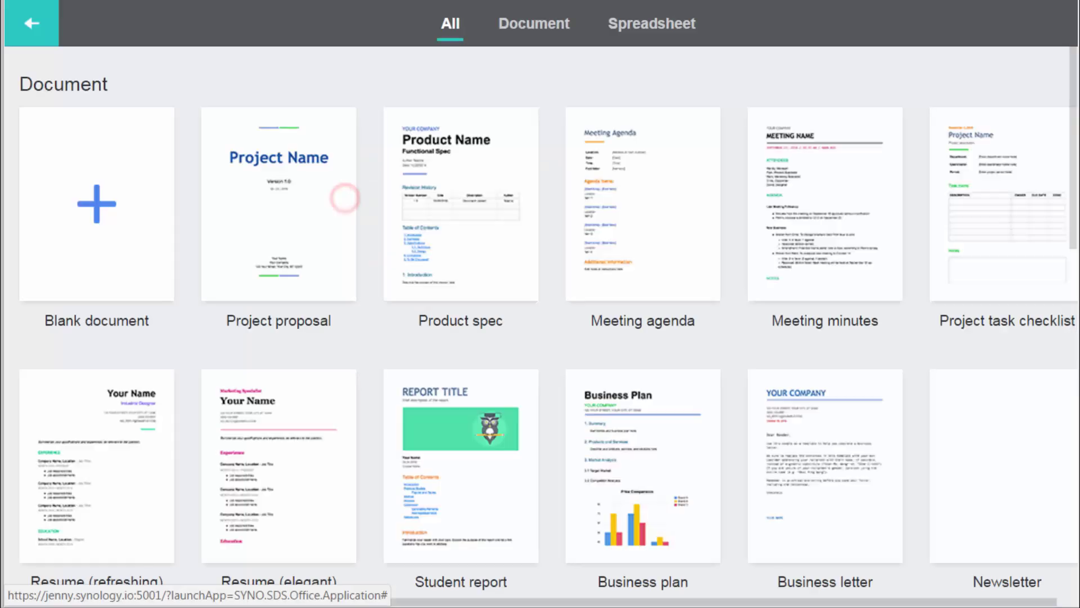
{"action": "left_click", "coordinate": [534, 24]}
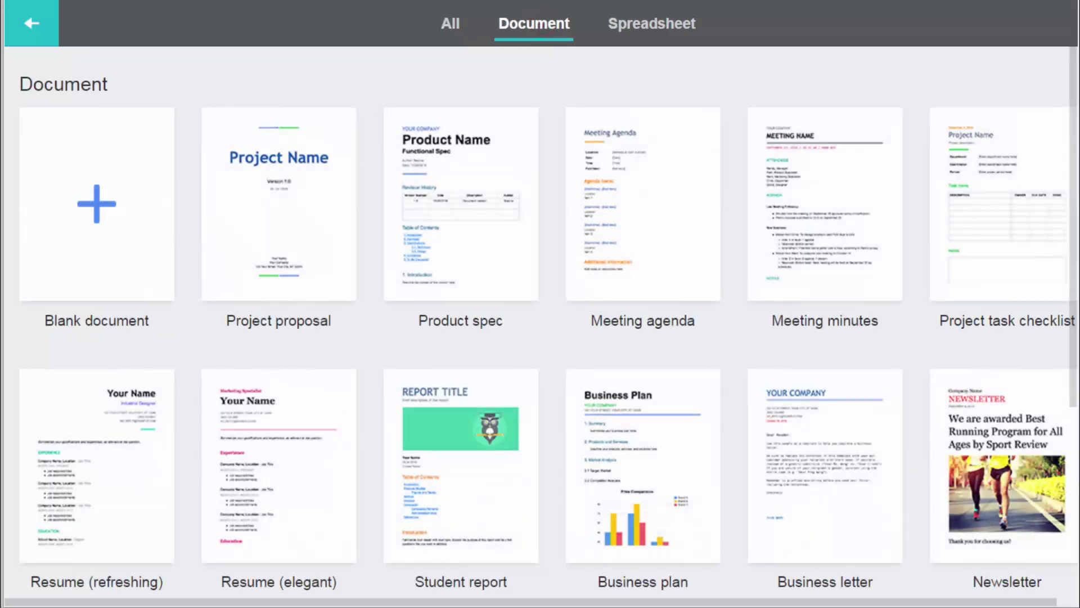
{"action": "left_click", "coordinate": [668, 28]}
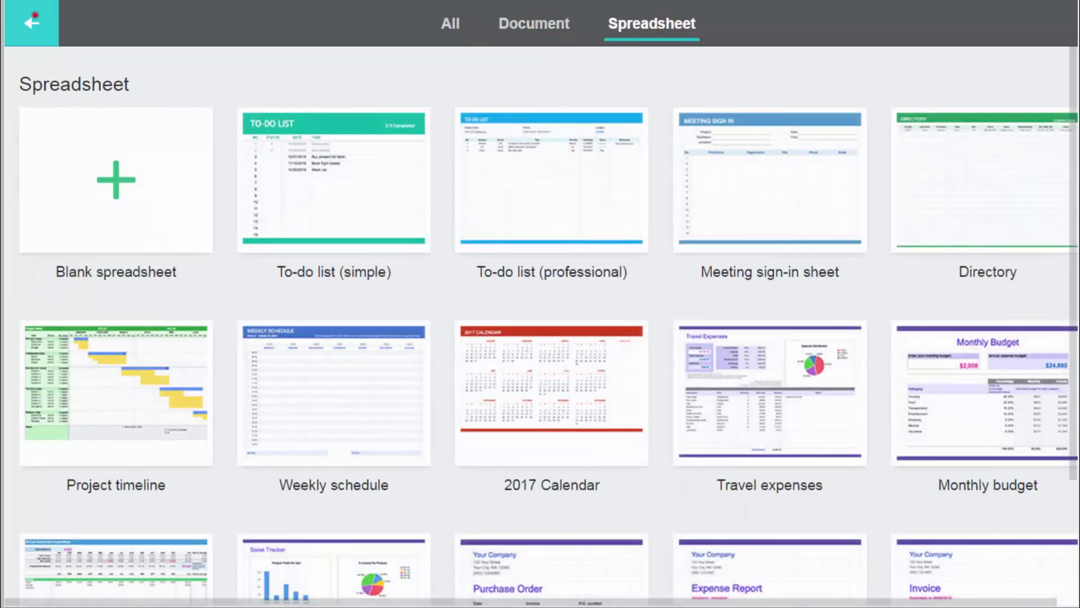
{"action": "left_click", "coordinate": [33, 22]}
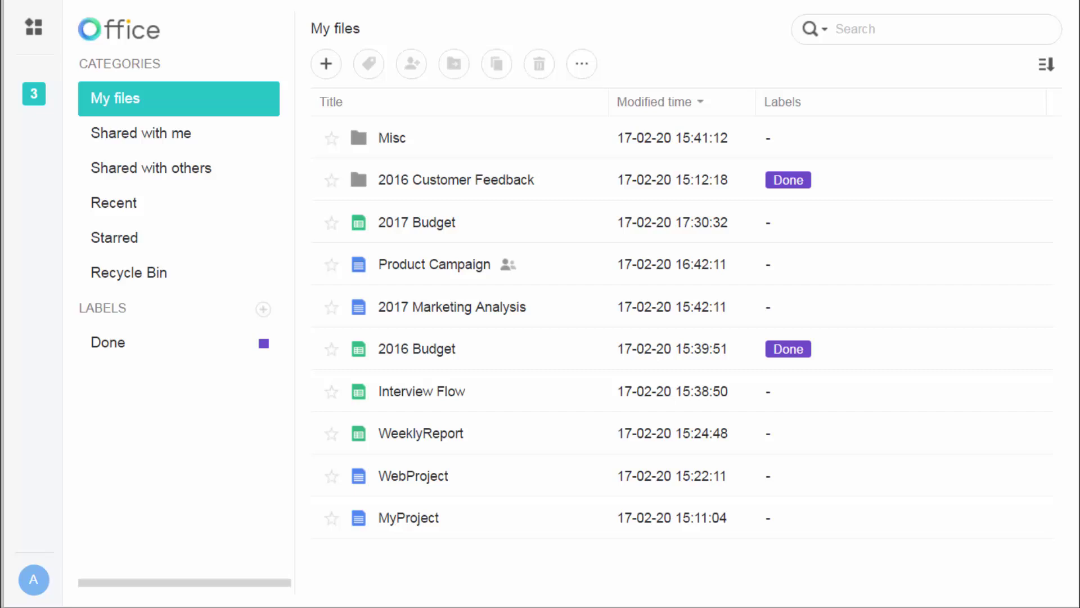
Step: Search Shared with me for the keyword 'review', then return to My files
{"action": "left_click", "coordinate": [822, 29]}
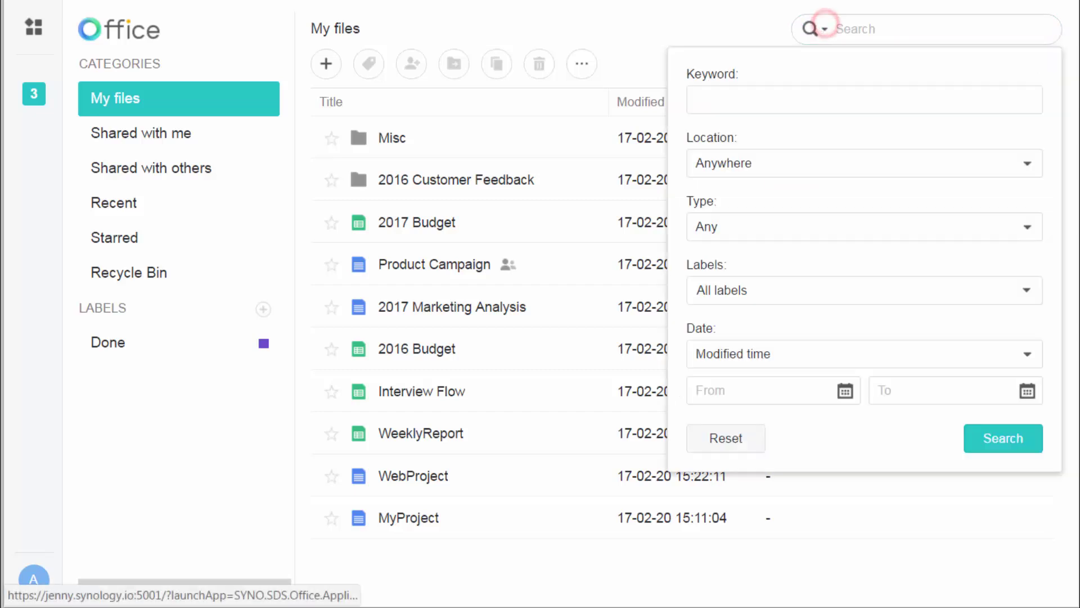
{"action": "type", "text": "review"}
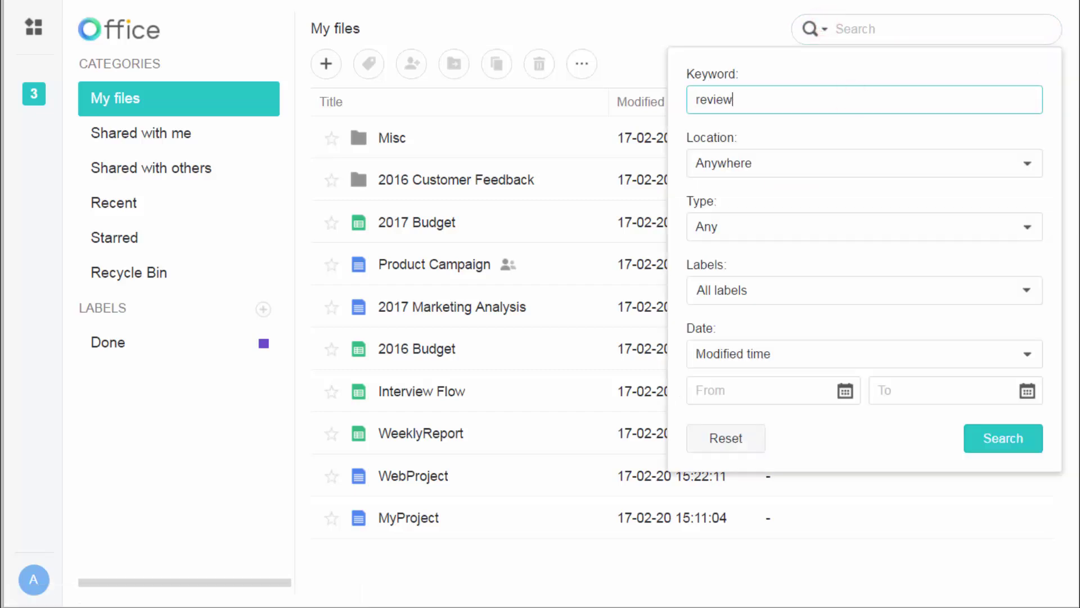
{"action": "left_click", "coordinate": [866, 160]}
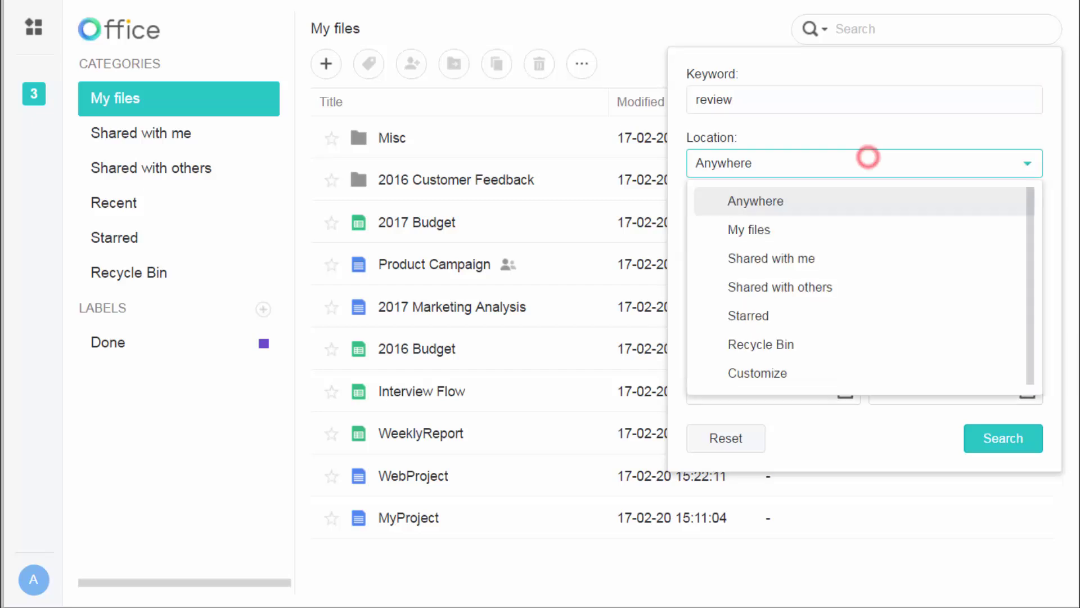
{"action": "left_click", "coordinate": [855, 252]}
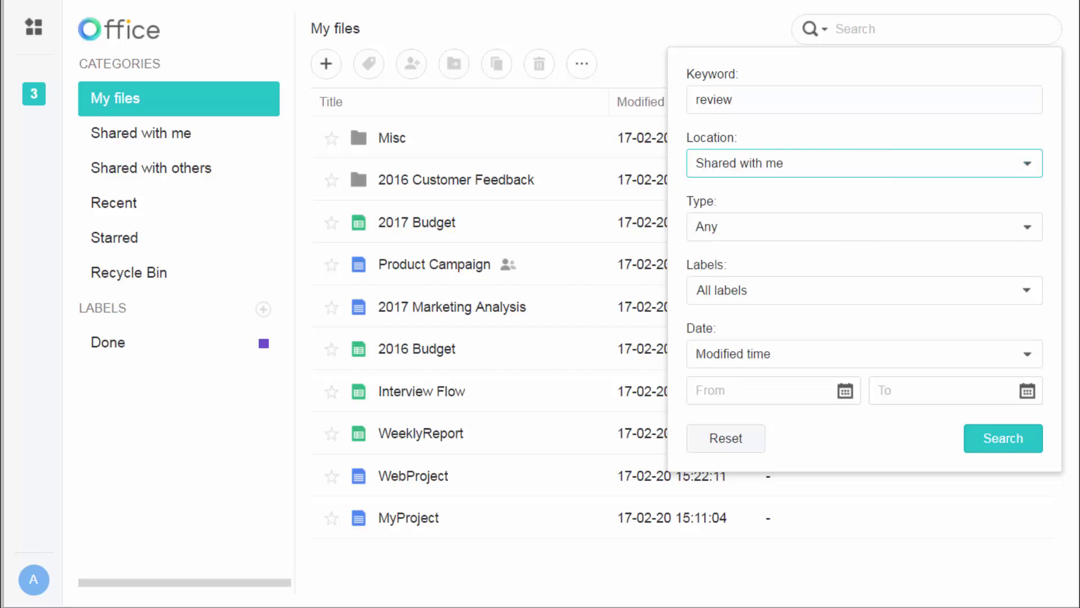
{"action": "left_click", "coordinate": [1005, 439]}
{"action": "left_click", "coordinate": [179, 99]}
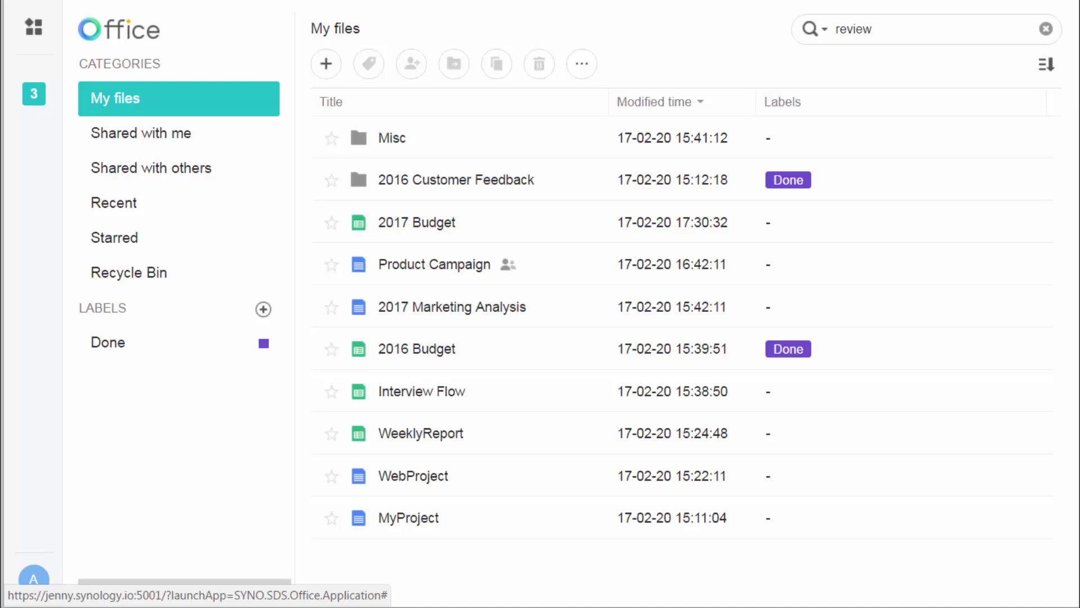
Step: Create a dark olive-green Ongoing label, tag WebProject and MyProject, and list Ongoing files
{"action": "left_click", "coordinate": [264, 309]}
{"action": "type", "text": "Ongoing"}
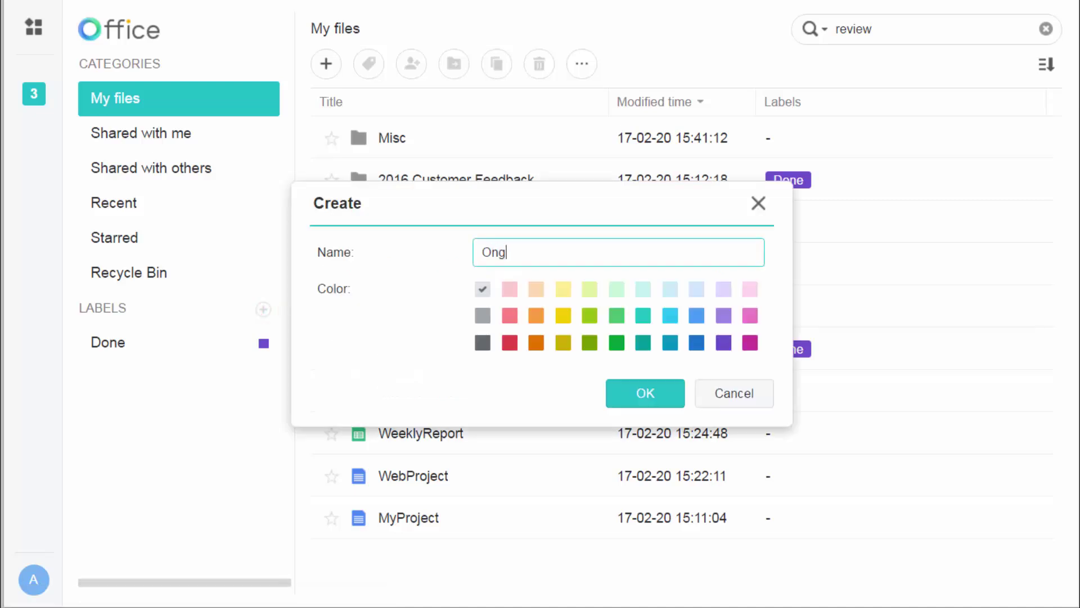
{"action": "left_click", "coordinate": [590, 343]}
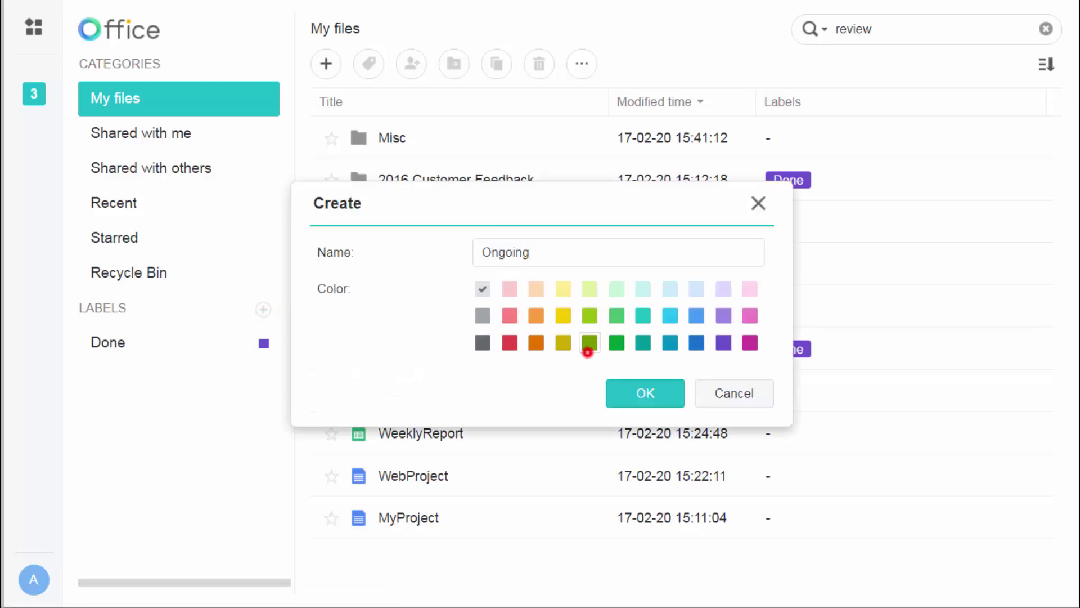
{"action": "left_click", "coordinate": [630, 390]}
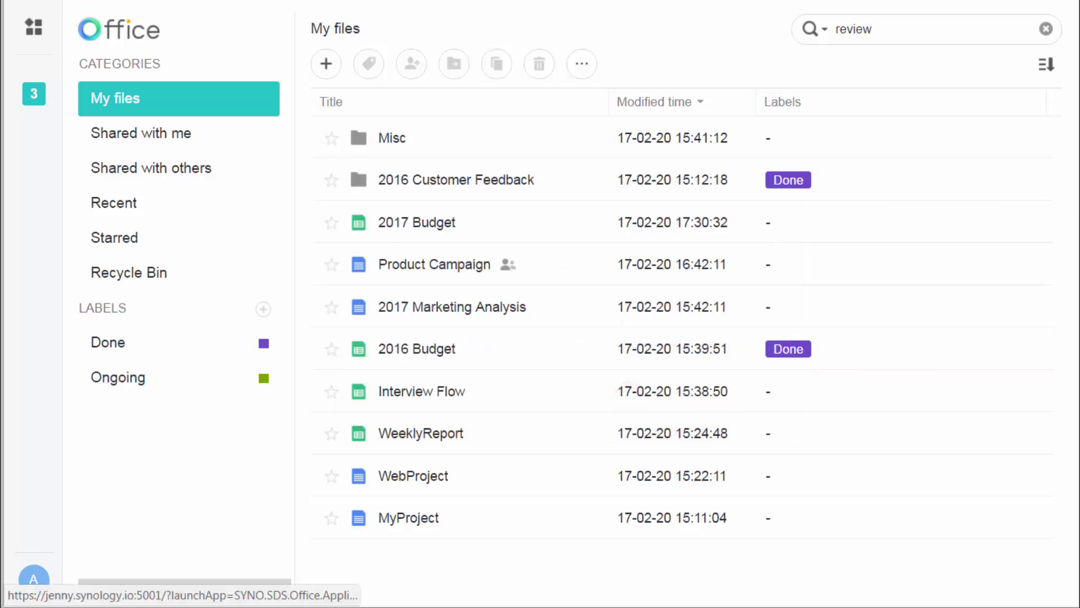
{"action": "left_click_drag", "start_coordinate": [414, 475], "coordinate": [208, 380]}
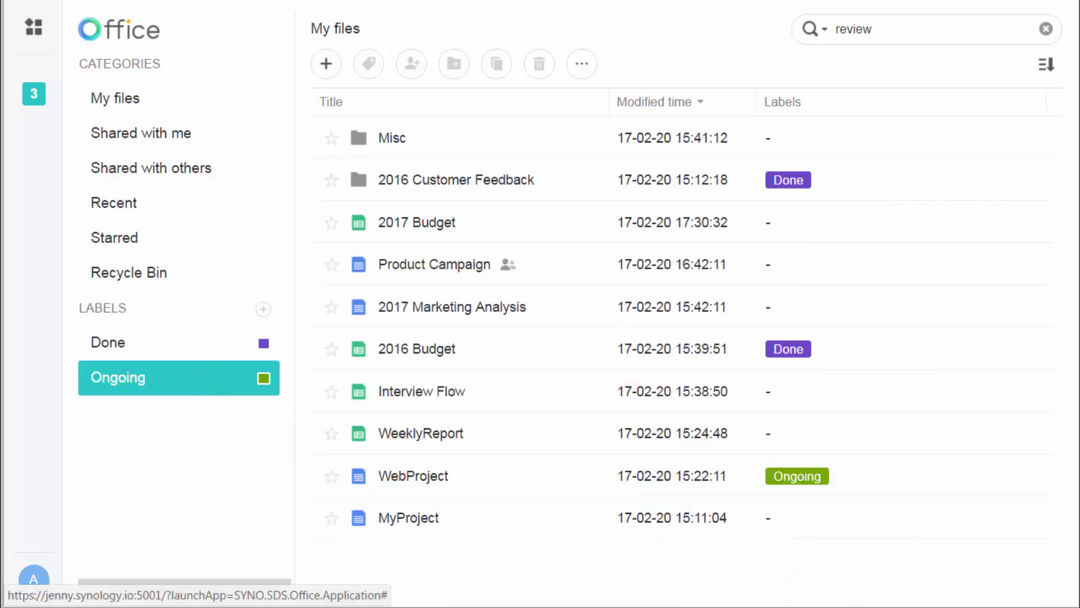
{"action": "left_click_drag", "start_coordinate": [409, 518], "coordinate": [230, 378]}
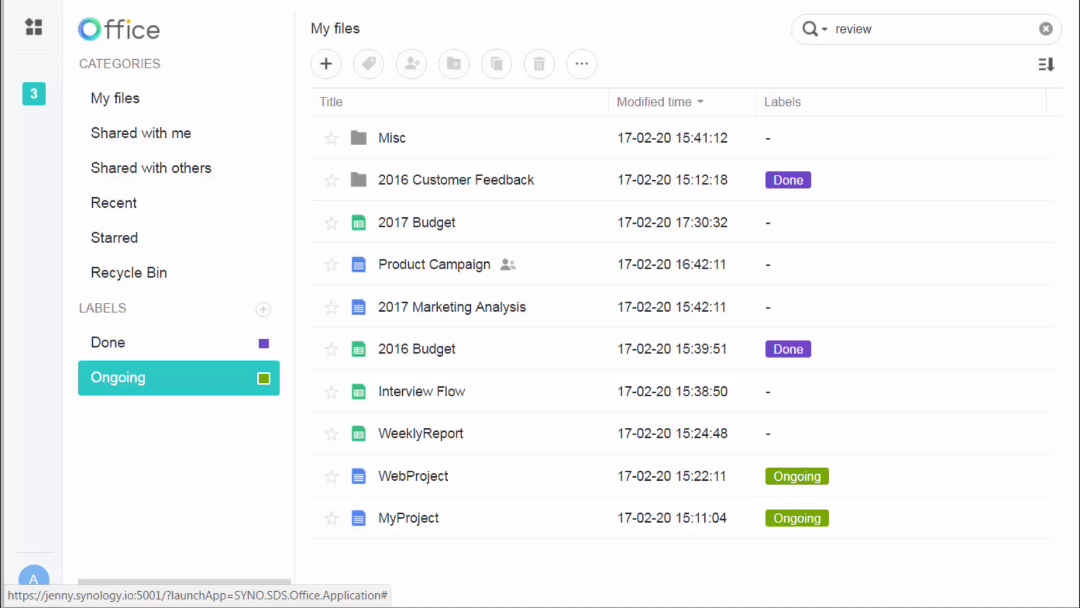
{"action": "left_click", "coordinate": [207, 369]}
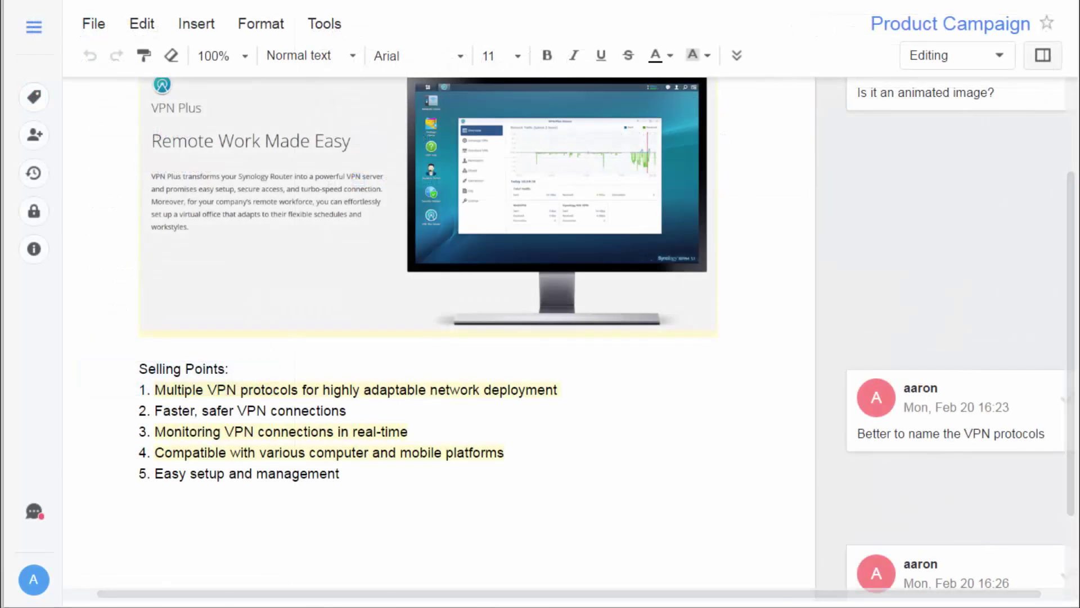
Step: Review the comments on the screenshot image and the selling points
{"action": "left_click", "coordinate": [556, 203]}
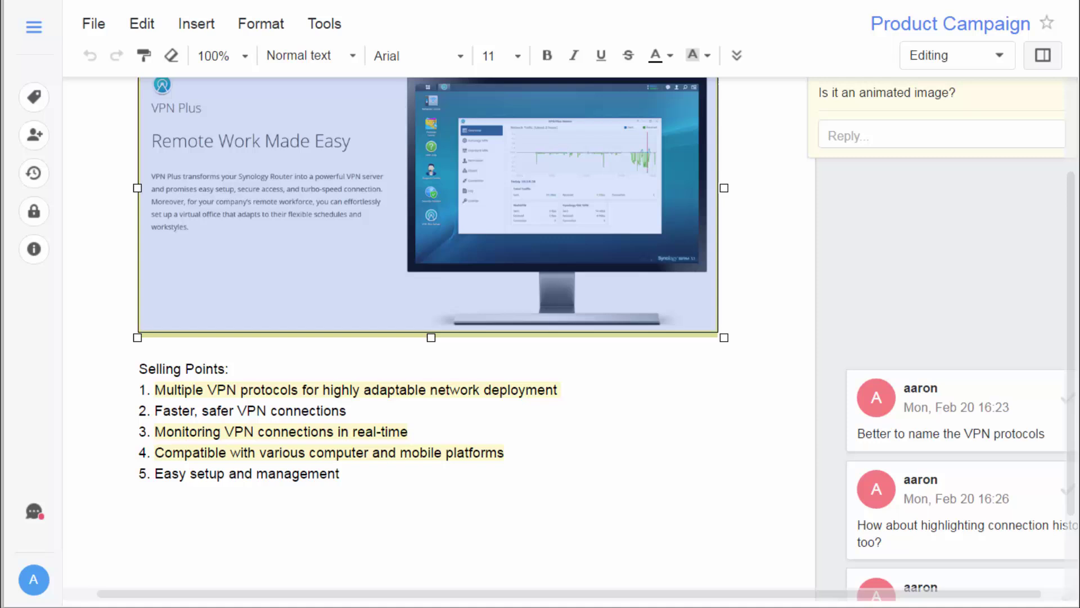
{"action": "left_click", "coordinate": [449, 390]}
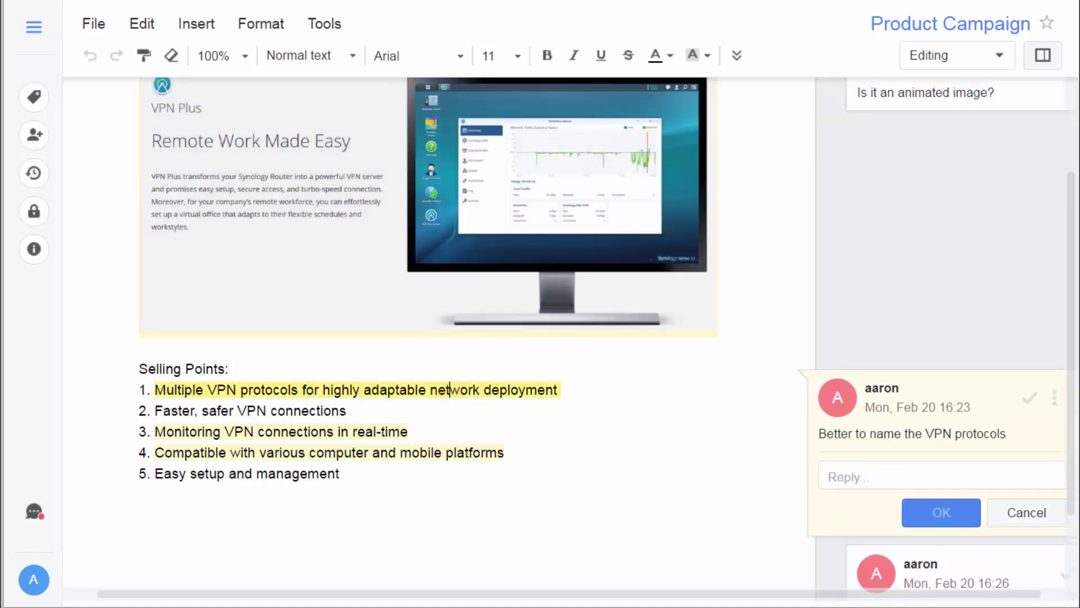
{"action": "left_click", "coordinate": [376, 431]}
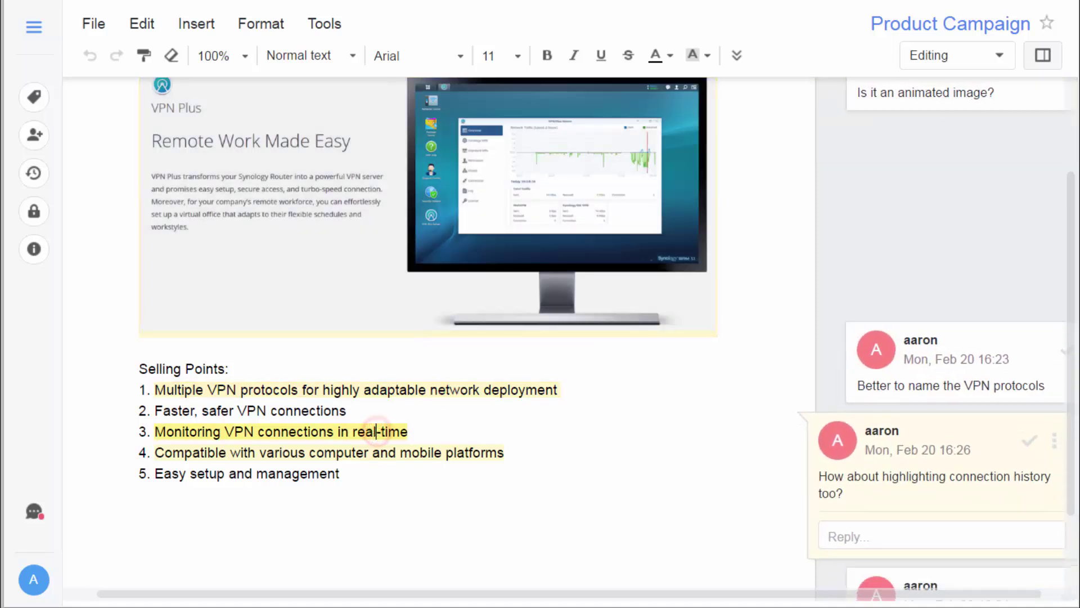
{"action": "left_click", "coordinate": [401, 456]}
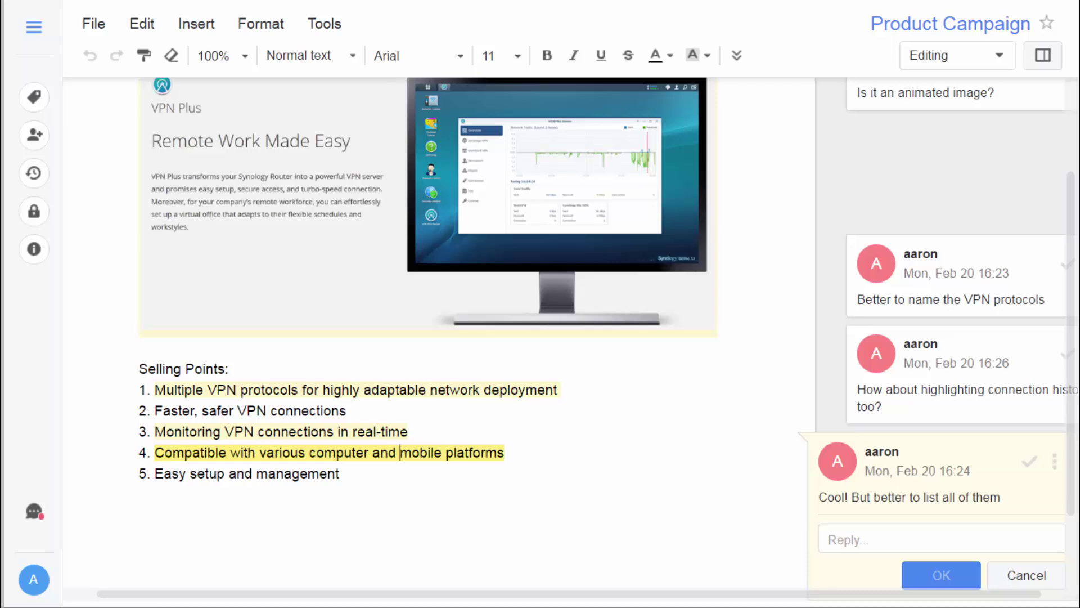
Step: Reply 'OK' to the comment about naming the VPN protocols
{"action": "left_click", "coordinate": [866, 284]}
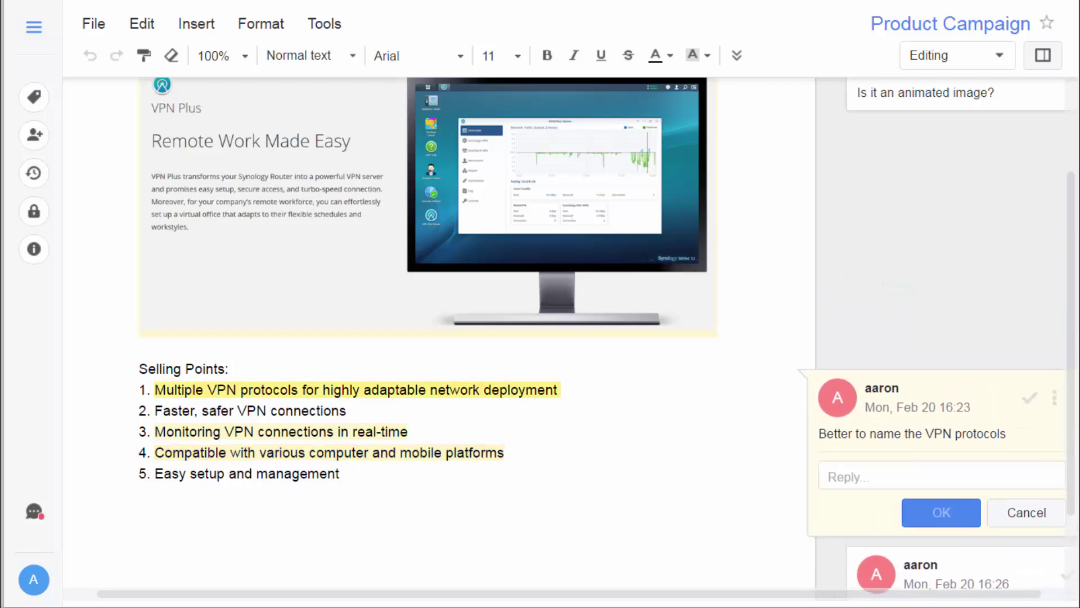
{"action": "left_click", "coordinate": [880, 472]}
{"action": "type", "text": "OK"}
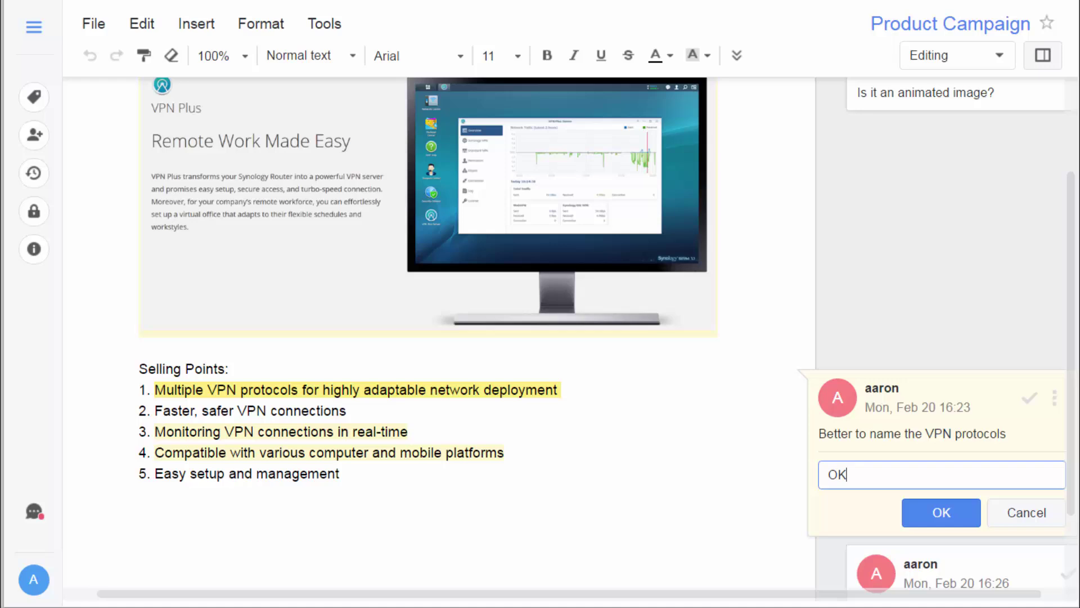
{"action": "left_click", "coordinate": [906, 512]}
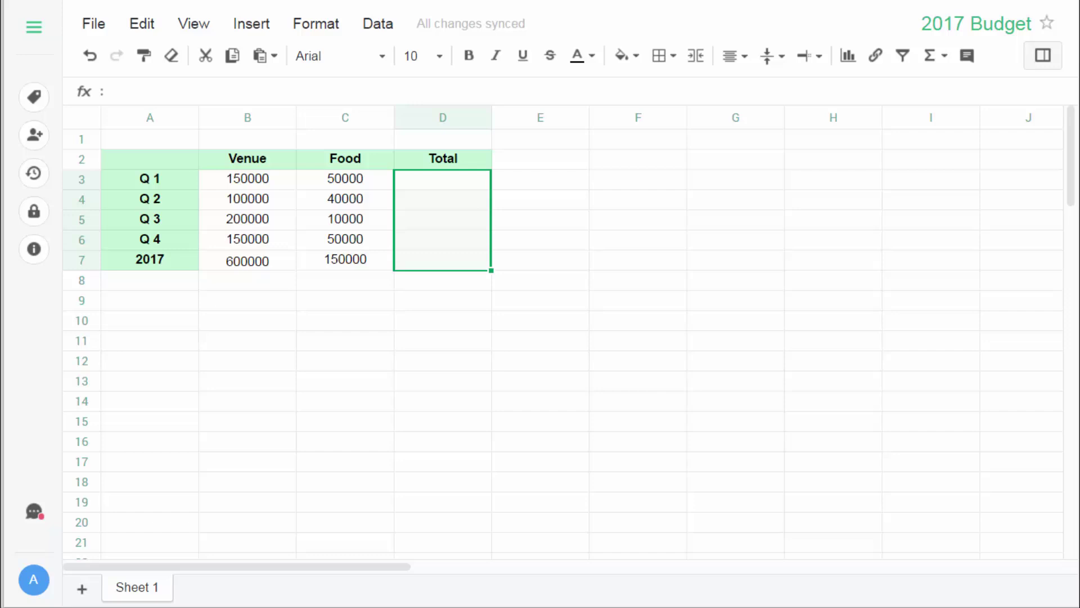
Step: Total Venue and Food in column D with SUM, filled down through row 7
{"action": "left_click_drag", "start_coordinate": [229, 176], "coordinate": [349, 179]}
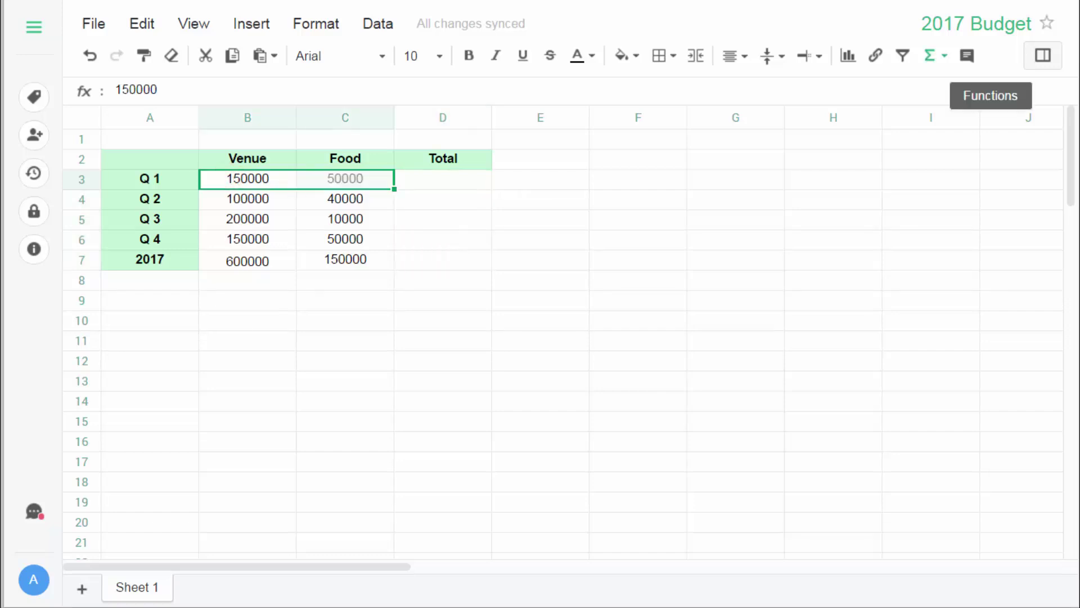
{"action": "left_click", "coordinate": [938, 59]}
{"action": "left_click", "coordinate": [940, 91]}
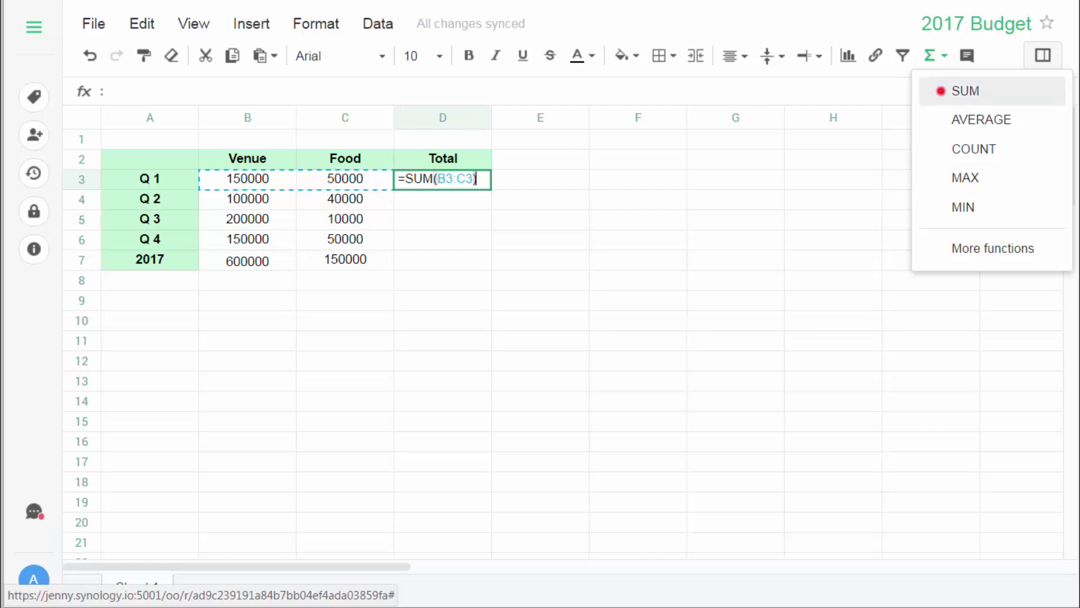
{"action": "left_click", "coordinate": [509, 177]}
{"action": "left_click", "coordinate": [474, 179]}
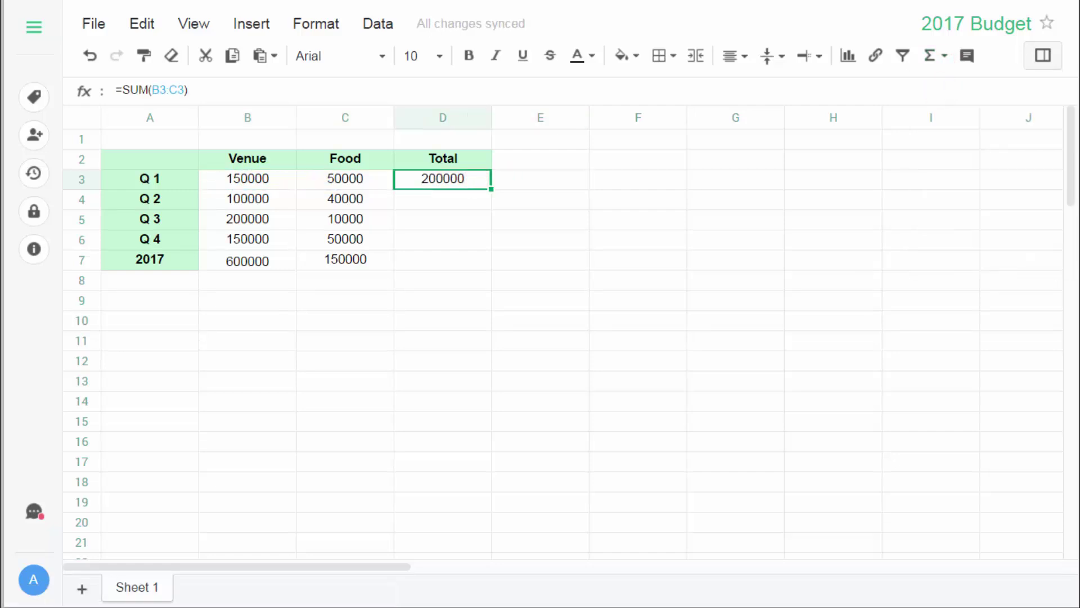
{"action": "left_click_drag", "start_coordinate": [490, 189], "coordinate": [489, 224]}
{"action": "left_click_drag", "start_coordinate": [491, 269], "coordinate": [490, 269]}
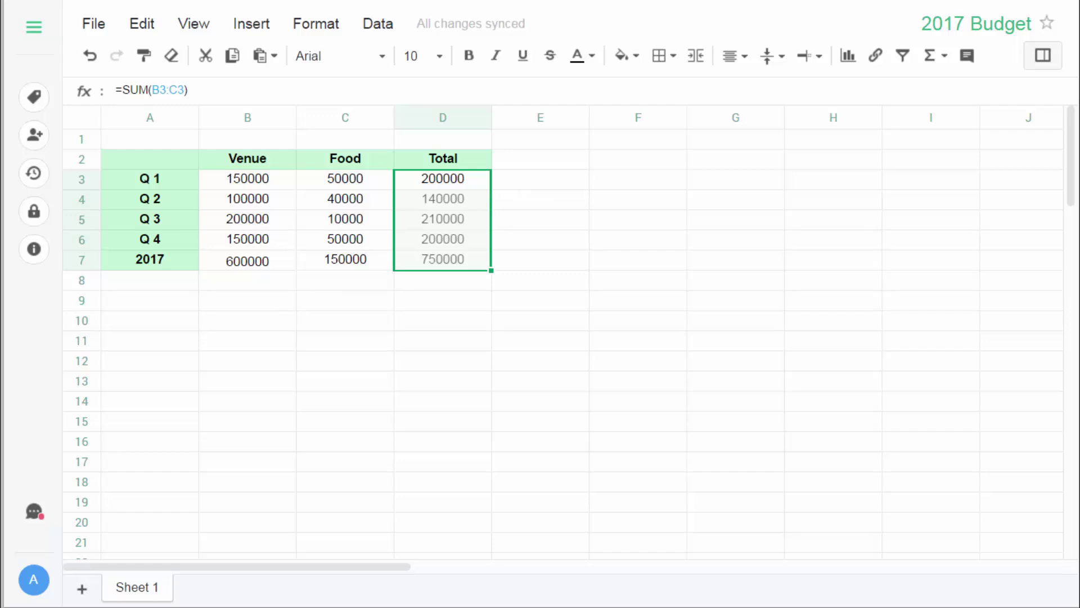
Step: Insert a chart of the A2:D7 budget table and move it beside the table
{"action": "left_click_drag", "start_coordinate": [124, 159], "coordinate": [442, 260]}
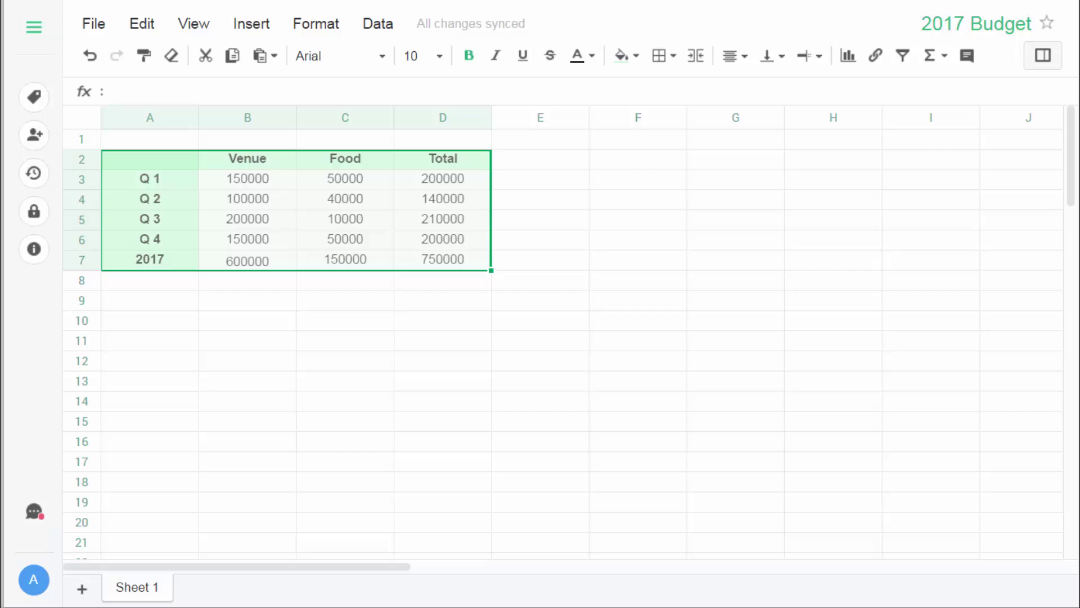
{"action": "left_click", "coordinate": [848, 56]}
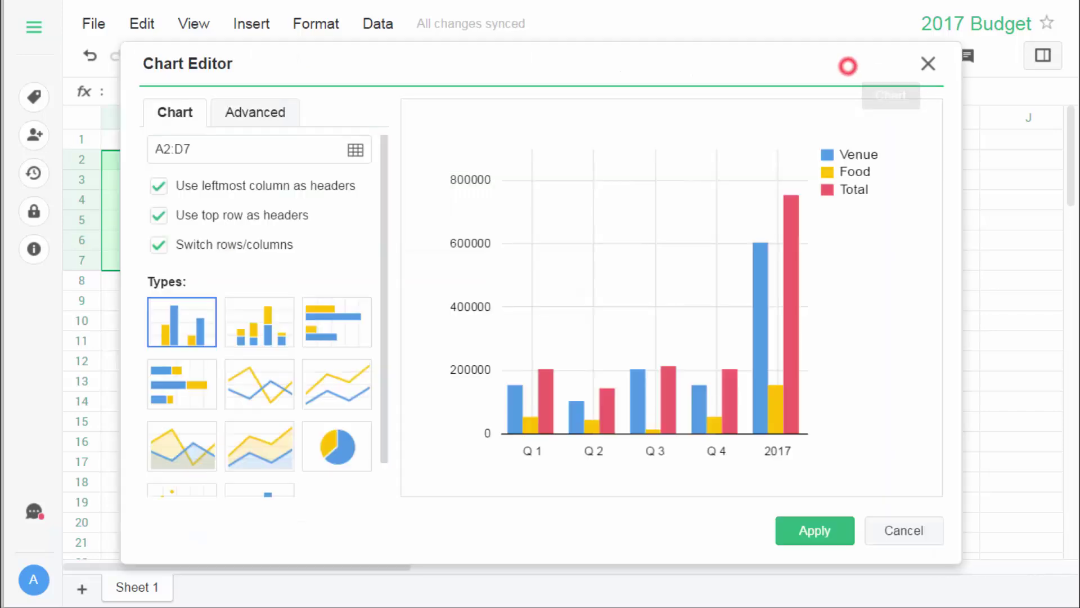
{"action": "left_click", "coordinate": [810, 530]}
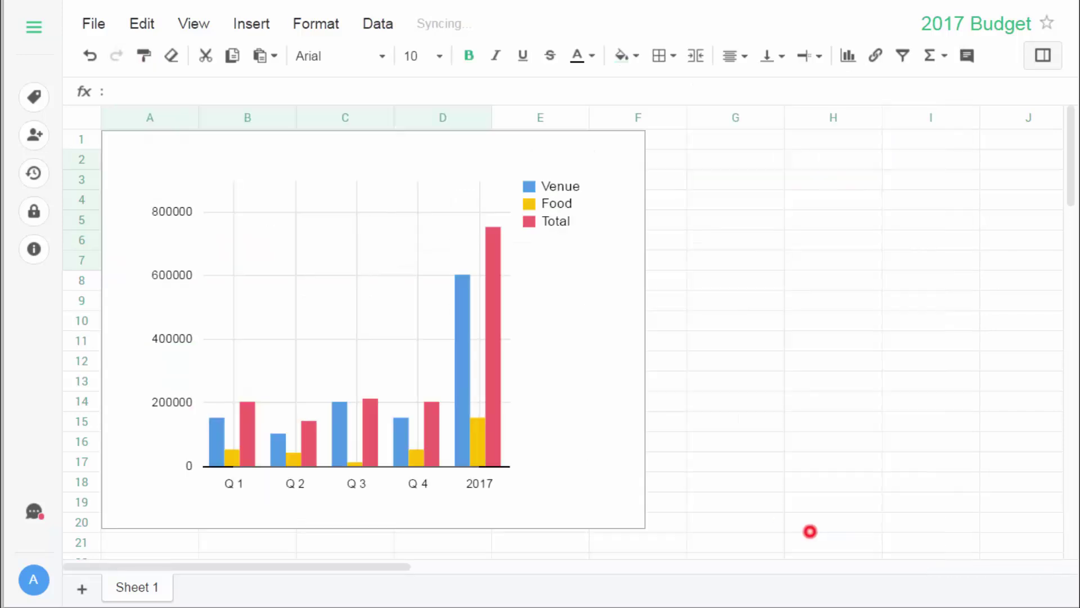
{"action": "left_click_drag", "start_coordinate": [292, 247], "coordinate": [378, 265]}
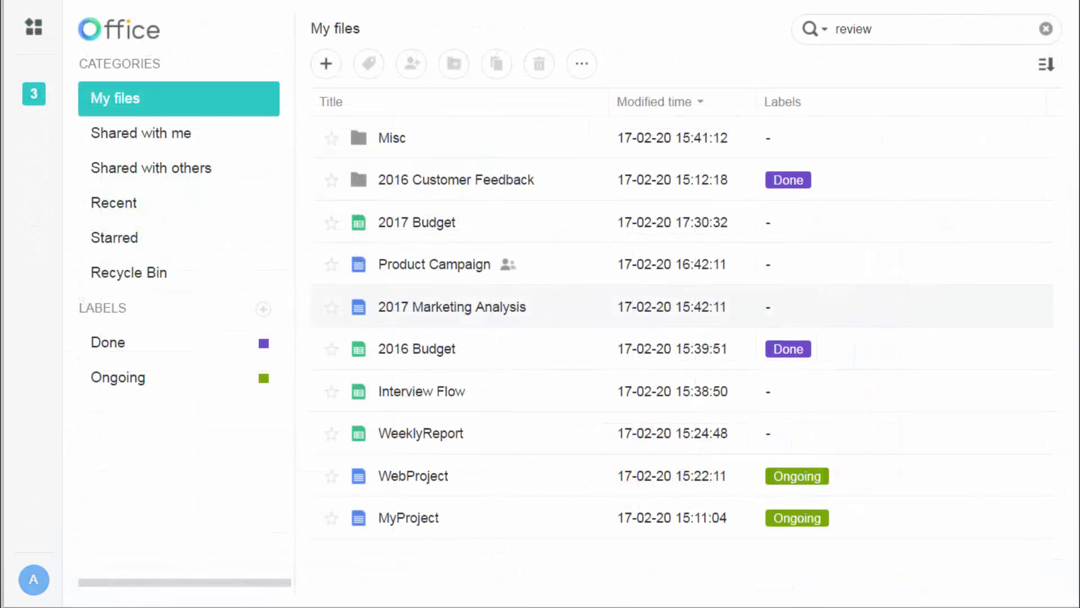
Step: Share 2017 Marketing Analysis with the suggested DSM user at Edit permission
{"action": "right_click", "coordinate": [907, 306]}
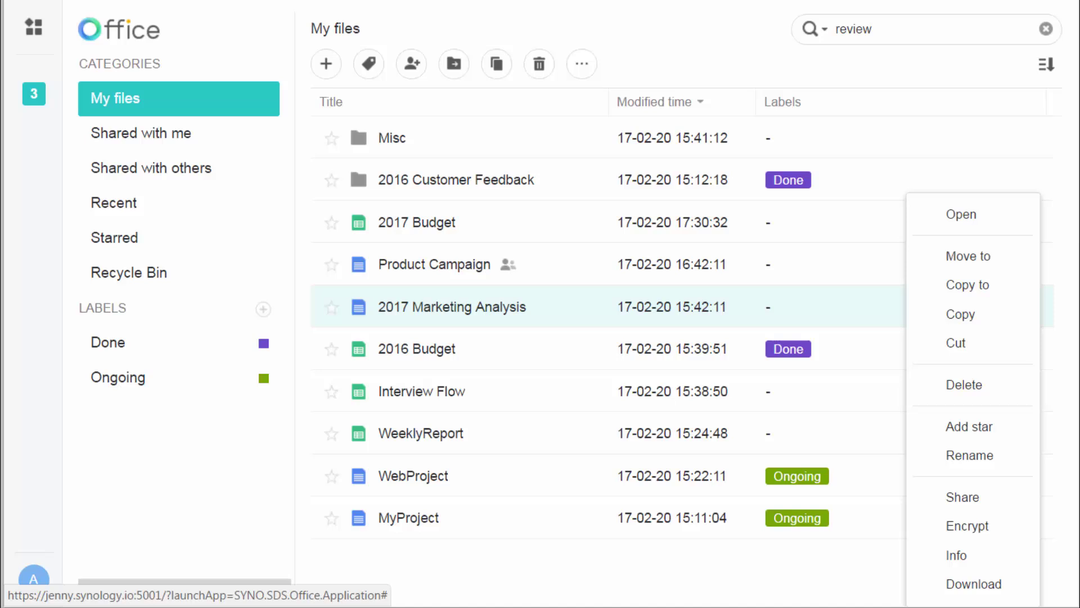
{"action": "left_click", "coordinate": [949, 497]}
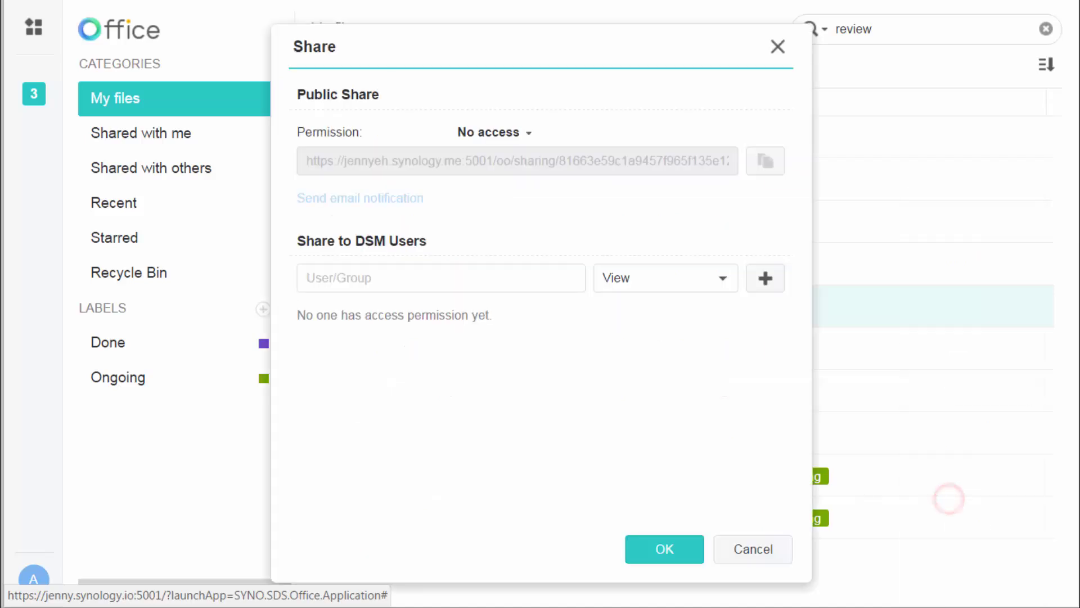
{"action": "left_click", "coordinate": [543, 284]}
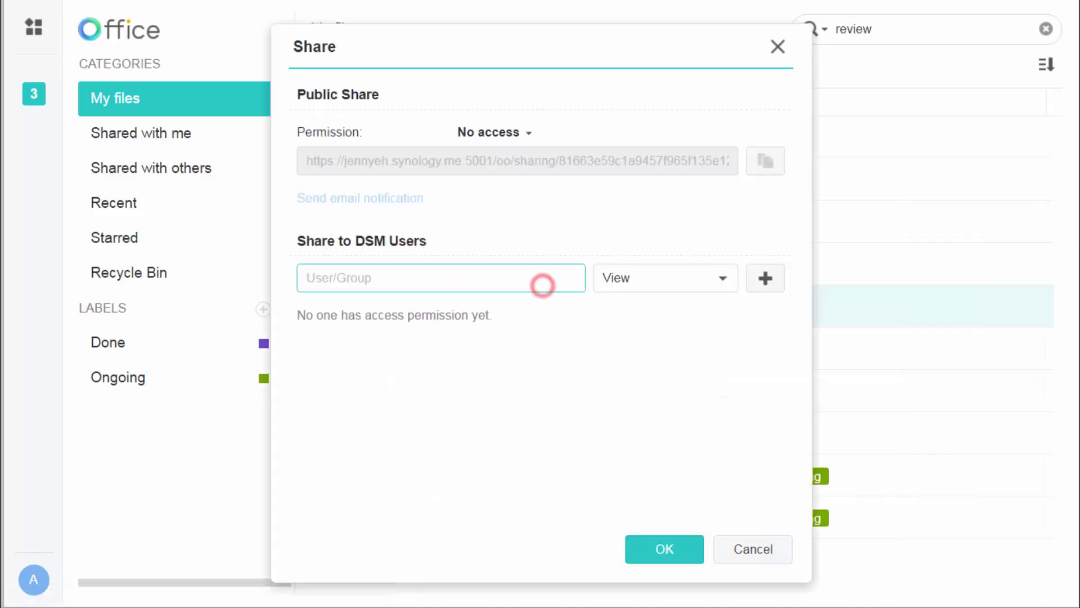
{"action": "type", "text": "c"}
{"action": "left_click", "coordinate": [542, 315]}
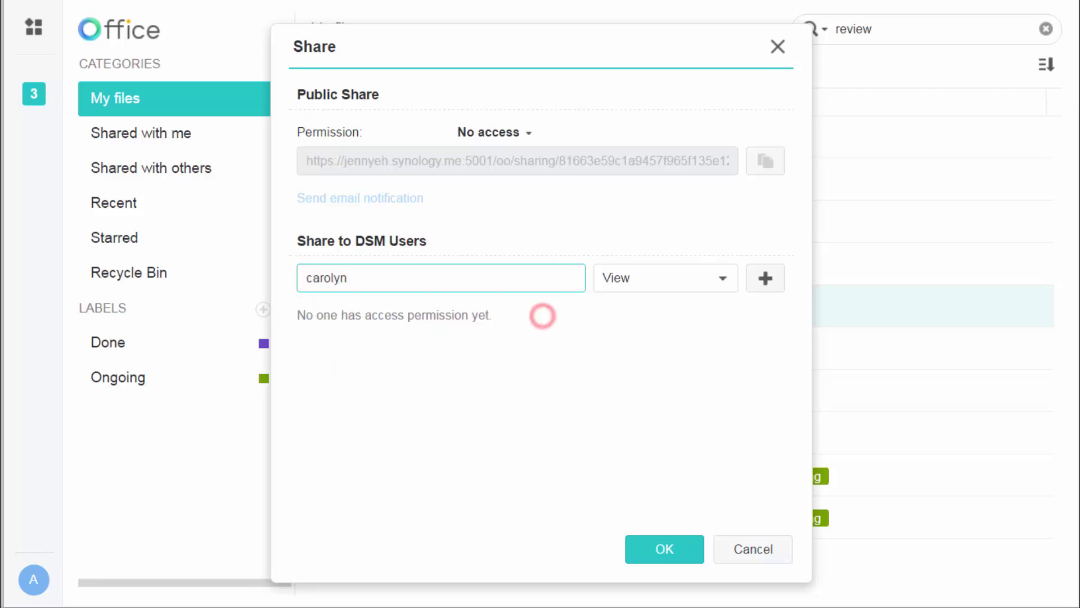
{"action": "left_click", "coordinate": [723, 278]}
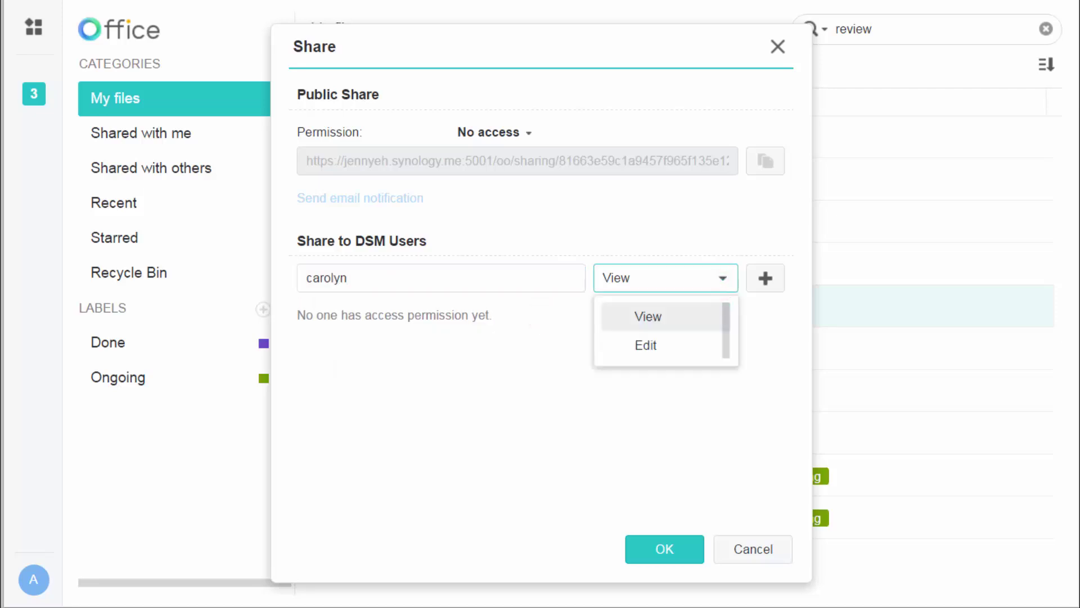
{"action": "left_click", "coordinate": [694, 343]}
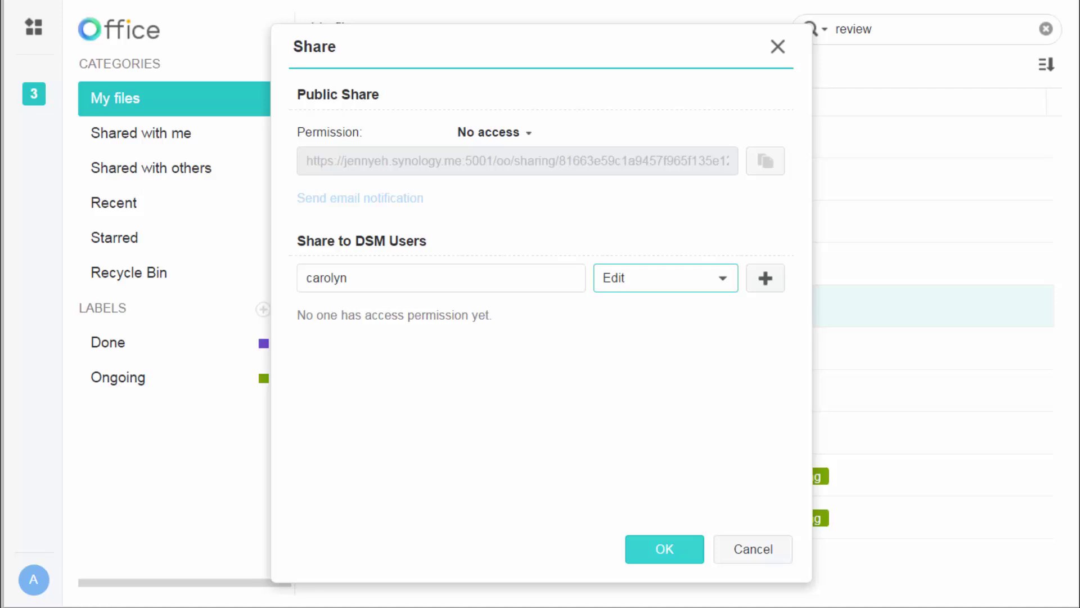
{"action": "left_click", "coordinate": [656, 549]}
{"action": "left_click", "coordinate": [581, 344]}
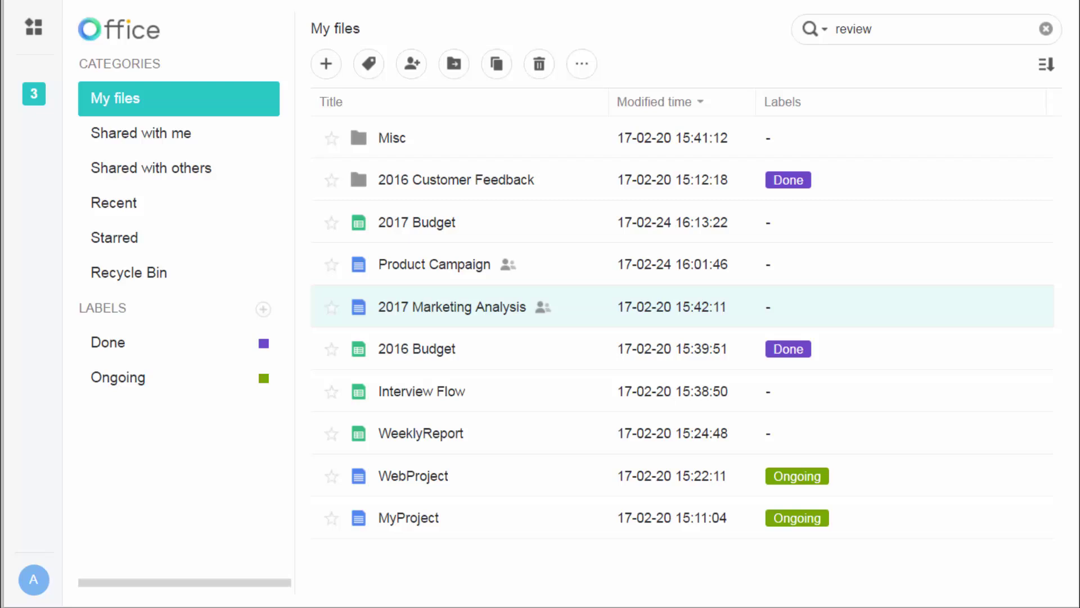
Step: Launch Synology Chat from the suite's application launcher
{"action": "left_click", "coordinate": [34, 27]}
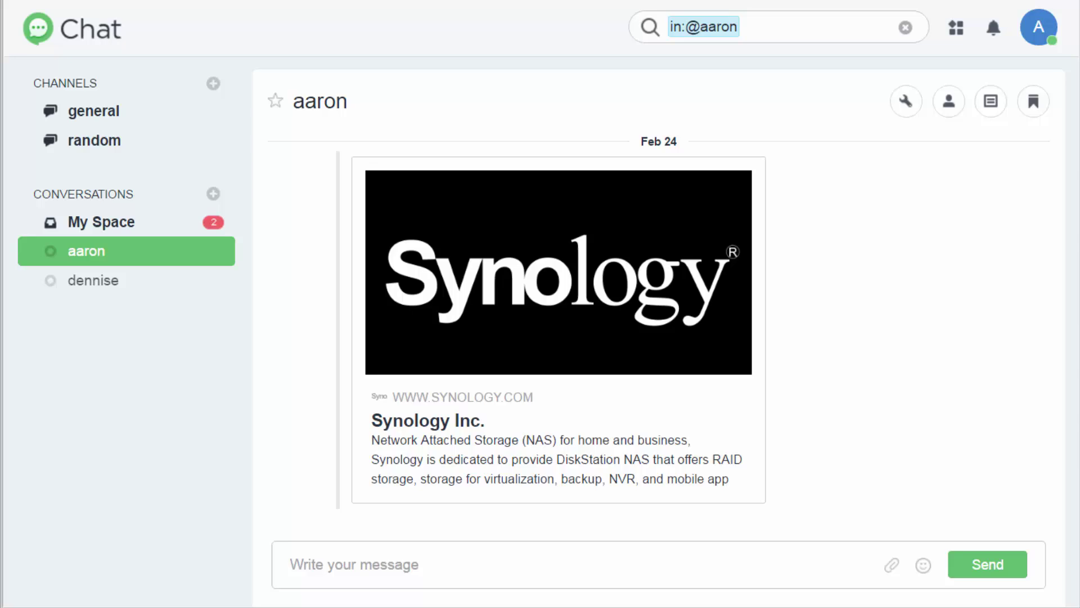
Step: Start a direct chat with a member and send 'Hi there! How are you?'
{"action": "left_click", "coordinate": [213, 193]}
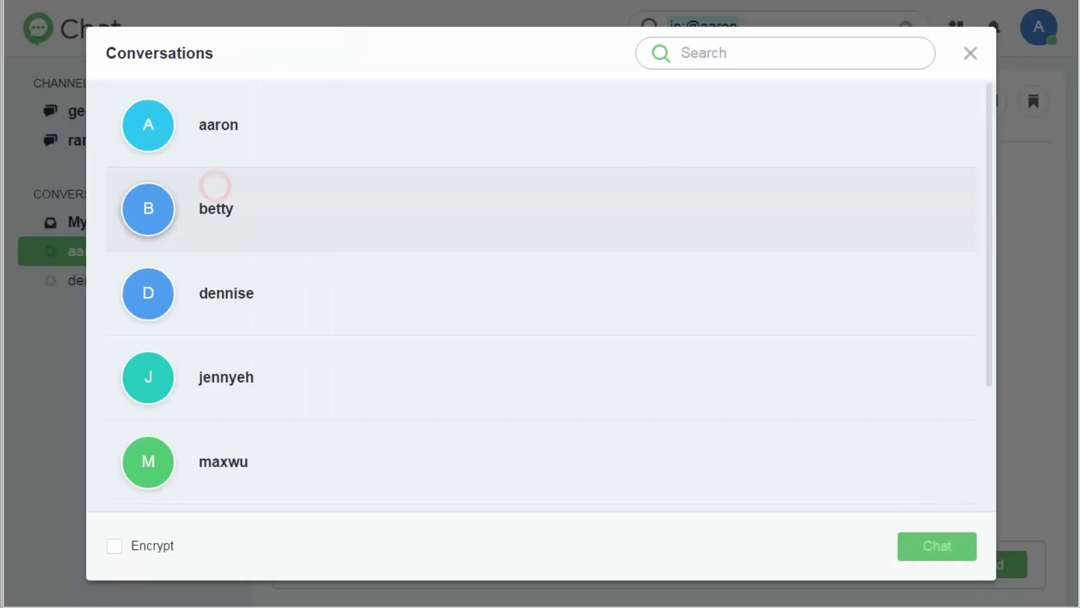
{"action": "left_click", "coordinate": [970, 226]}
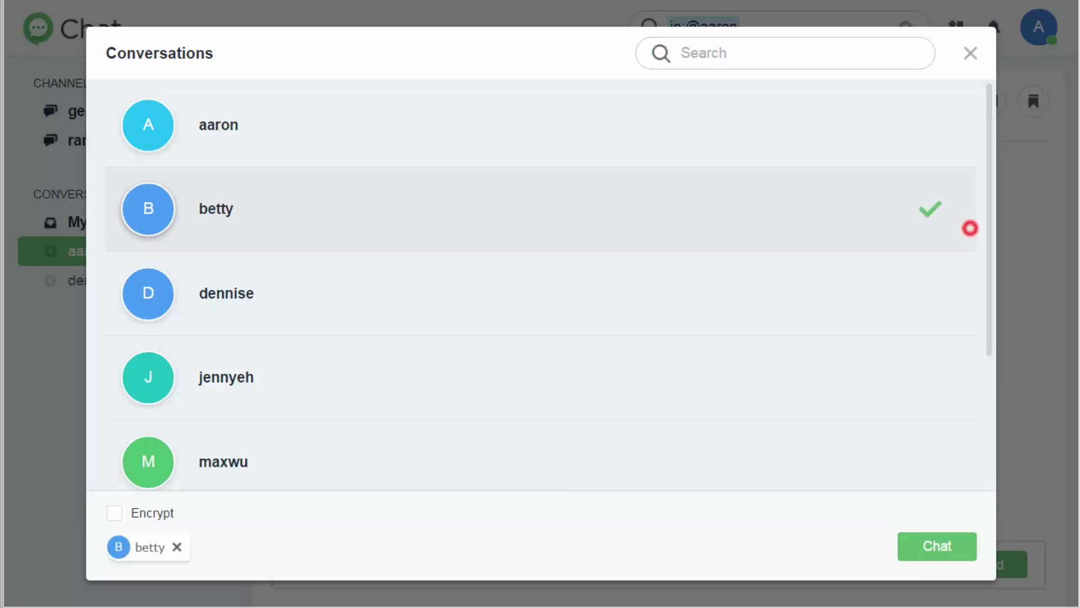
{"action": "left_click", "coordinate": [958, 544]}
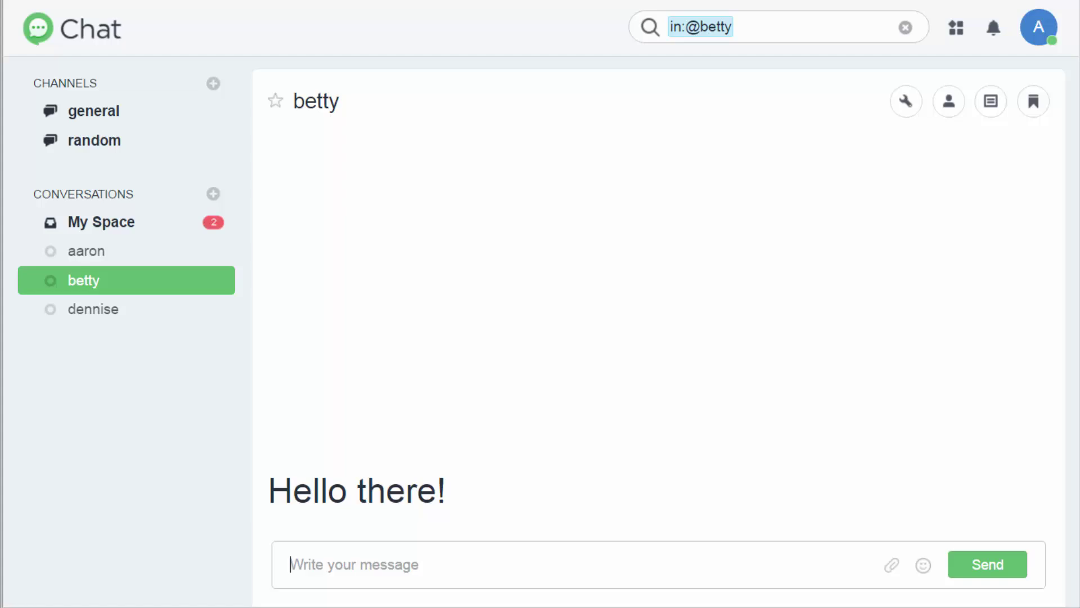
{"action": "type", "text": "Hi there! How are you?"}
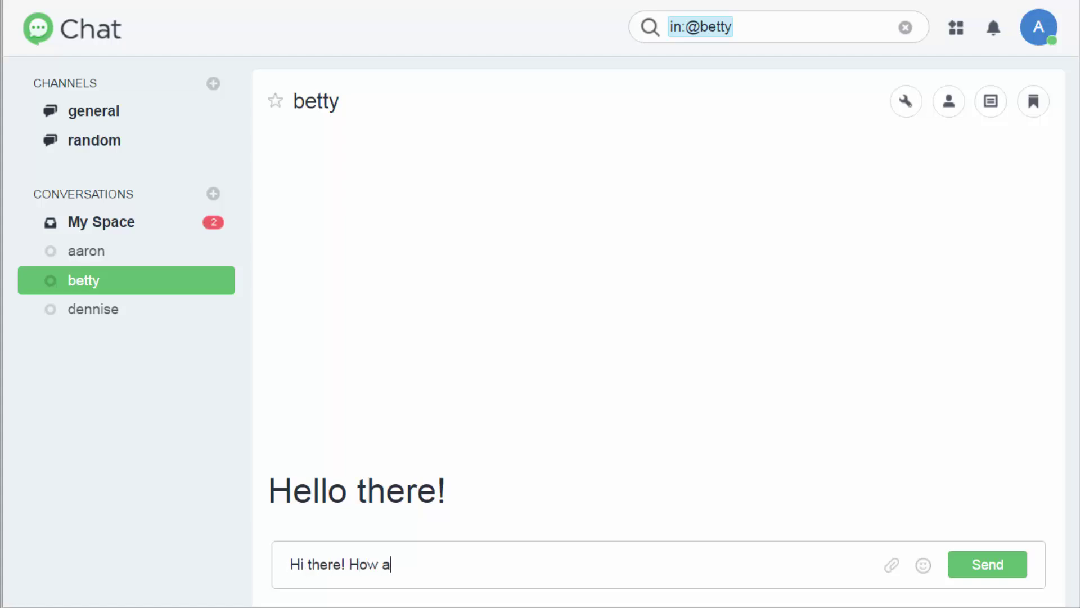
{"action": "key", "text": "Return"}
Step: Send 'This is a link for your reference' followed by the pasted Synology website link
{"action": "type", "text": "This is a link for your reference"}
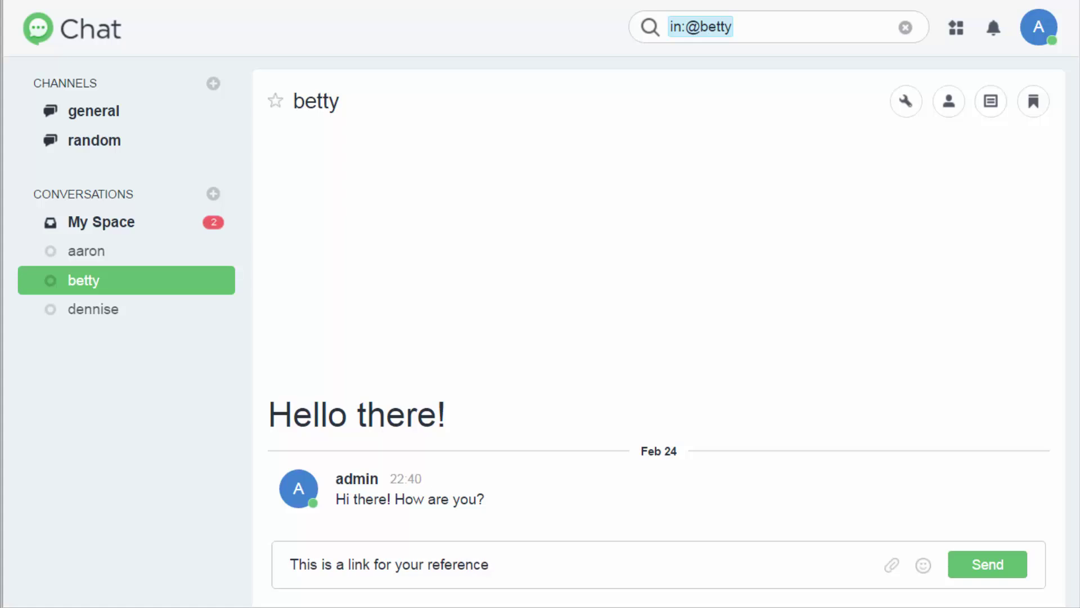
{"action": "key", "text": "Return"}
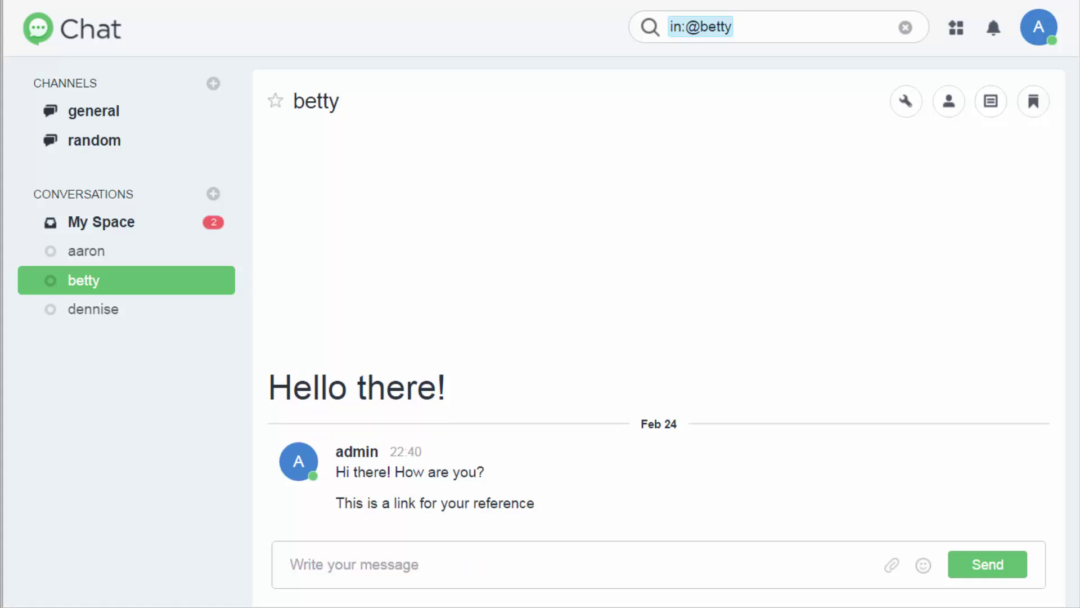
{"action": "type", "text": "https://www.synology.com/en-global"}
{"action": "key", "text": "Return"}
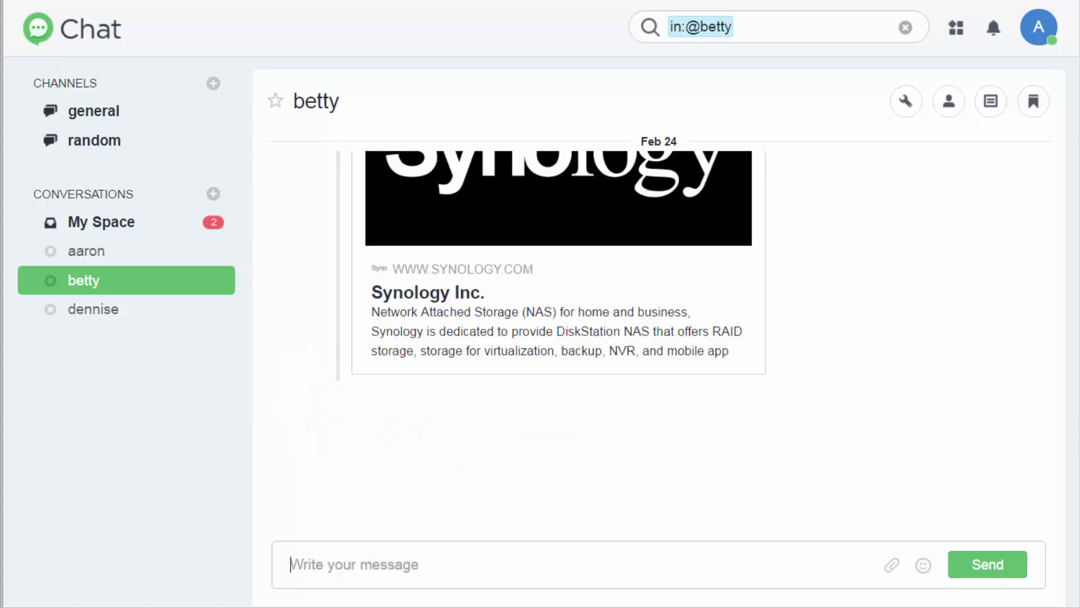
Step: Add the link message to Posts and show the conversation's saved posts
{"action": "scroll", "coordinate": [815, 325], "scroll_direction": "up", "scroll_amount": 4}
{"action": "left_click", "coordinate": [815, 325]}
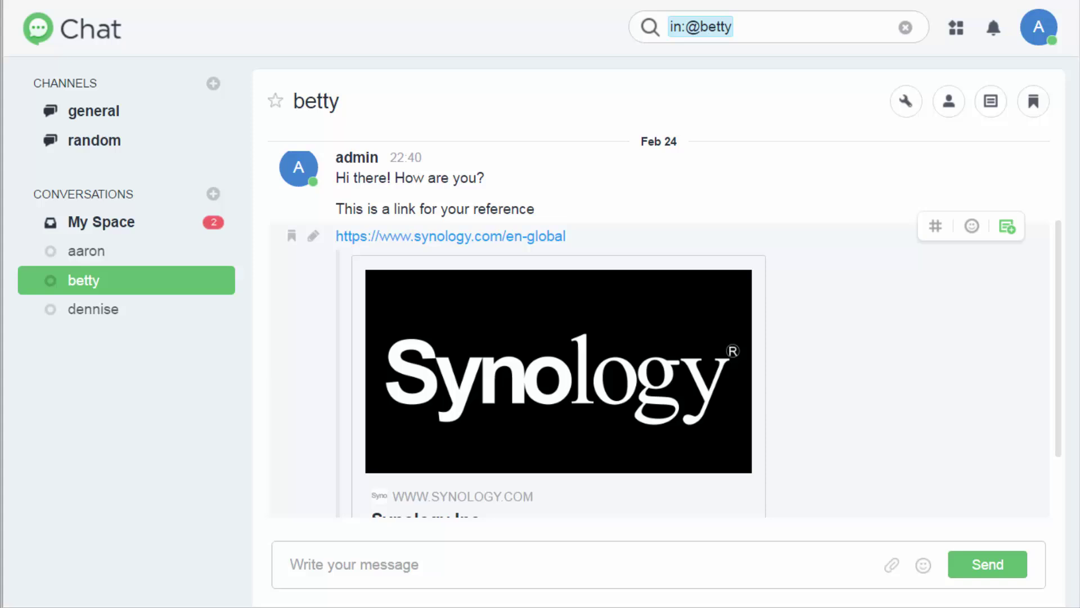
{"action": "left_click", "coordinate": [1007, 226]}
{"action": "left_click", "coordinate": [603, 335]}
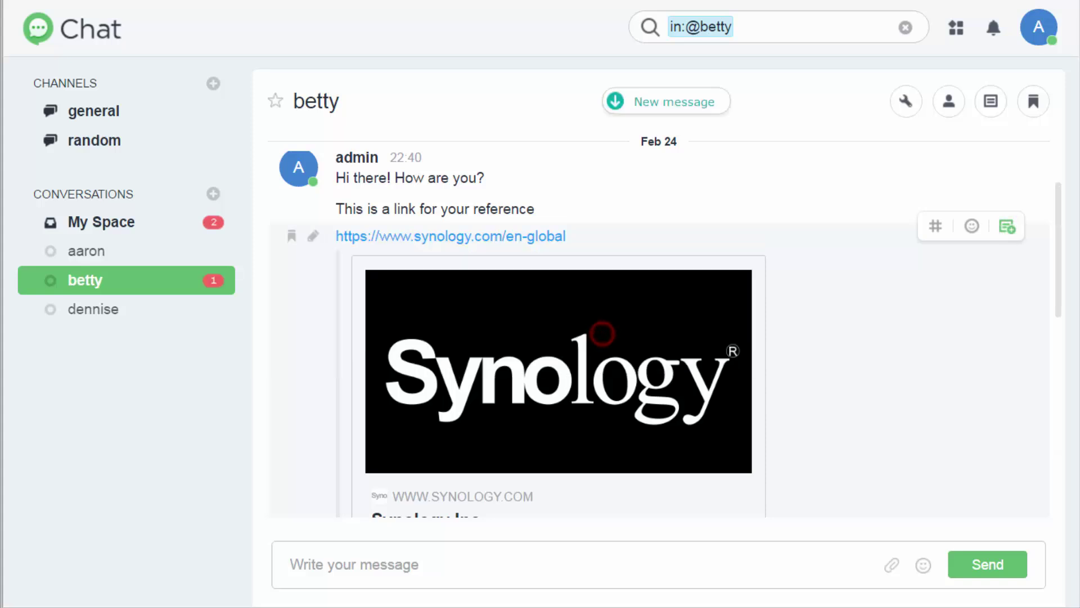
{"action": "left_click", "coordinate": [990, 101]}
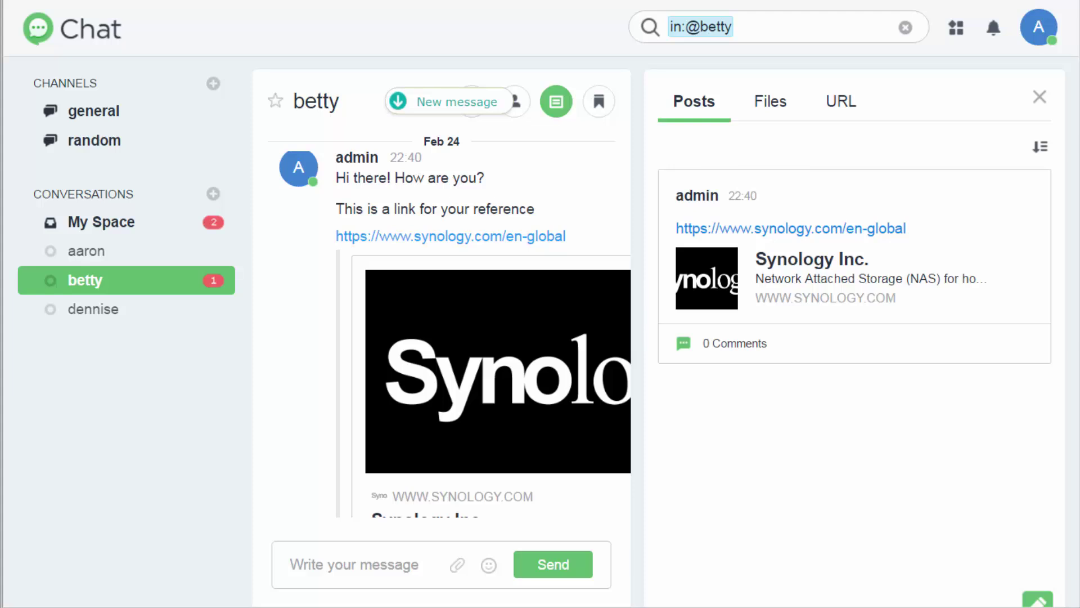
Step: Search the Chat conversation for 'synology' to list matching messages
{"action": "left_click", "coordinate": [905, 27]}
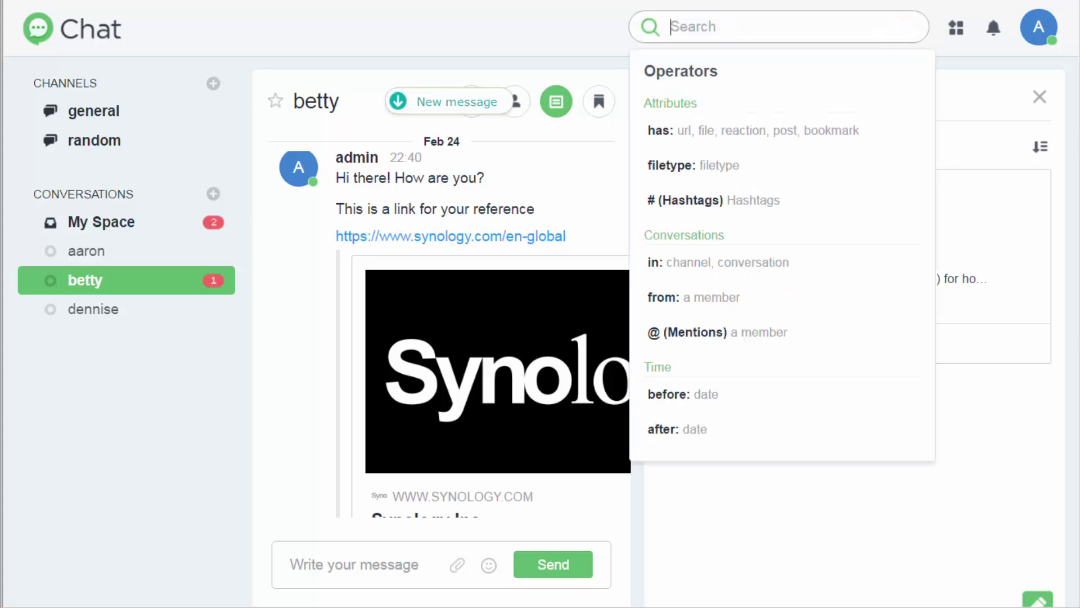
{"action": "type", "text": "synology"}
{"action": "key", "text": "Return"}
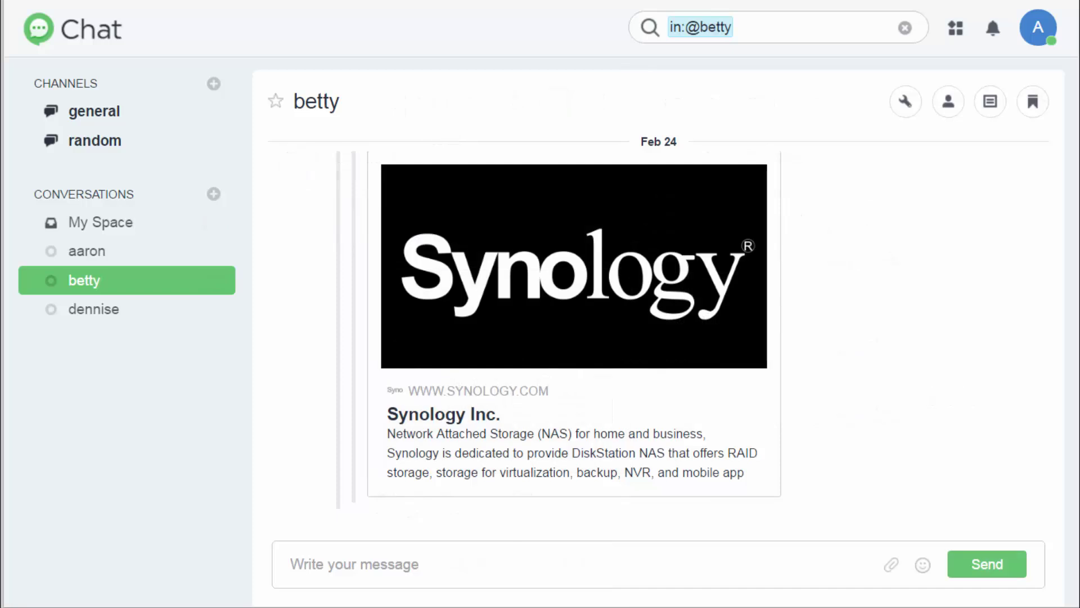
Step: Open My Space to view shared documents like Annual Event Expense and Campaign Review
{"action": "left_click", "coordinate": [53, 214]}
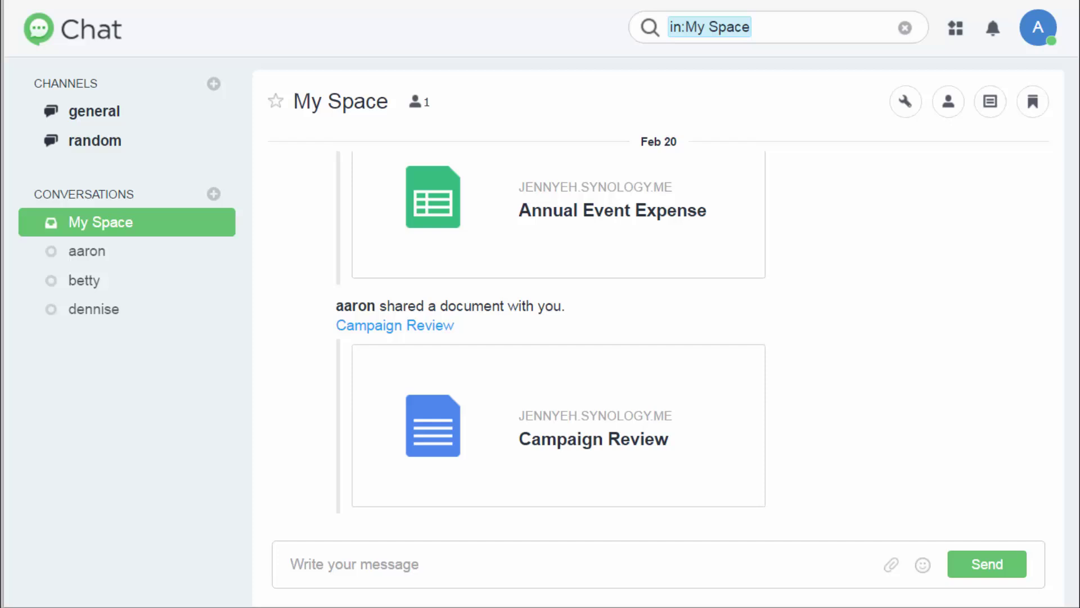
Step: Browse the People and Nature emoji and character stickers, ending on the Shiba dog stickers
{"action": "left_click", "coordinate": [921, 564]}
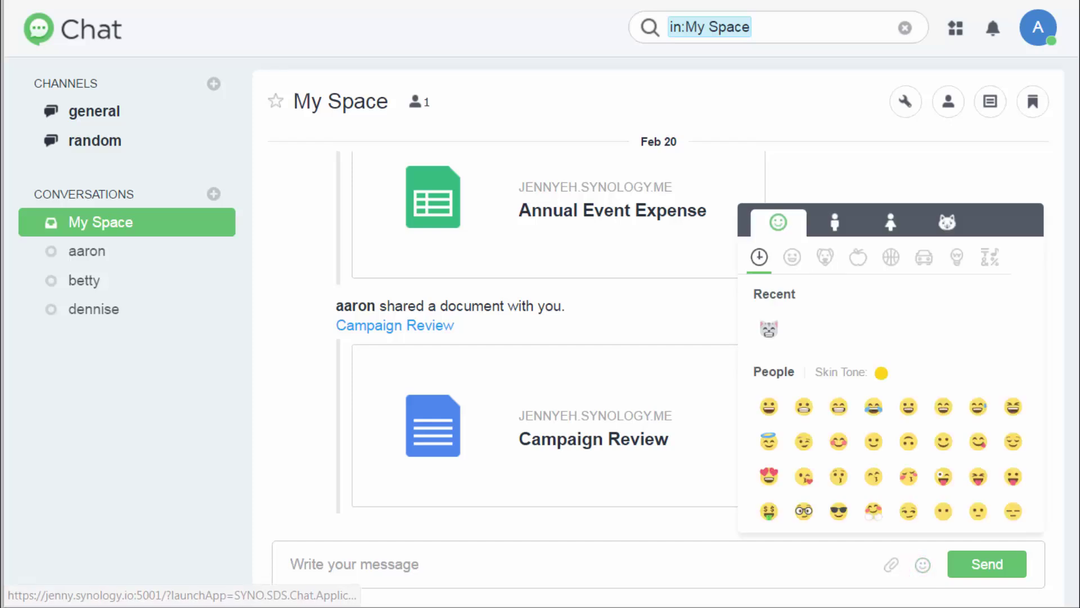
{"action": "left_click", "coordinate": [792, 257]}
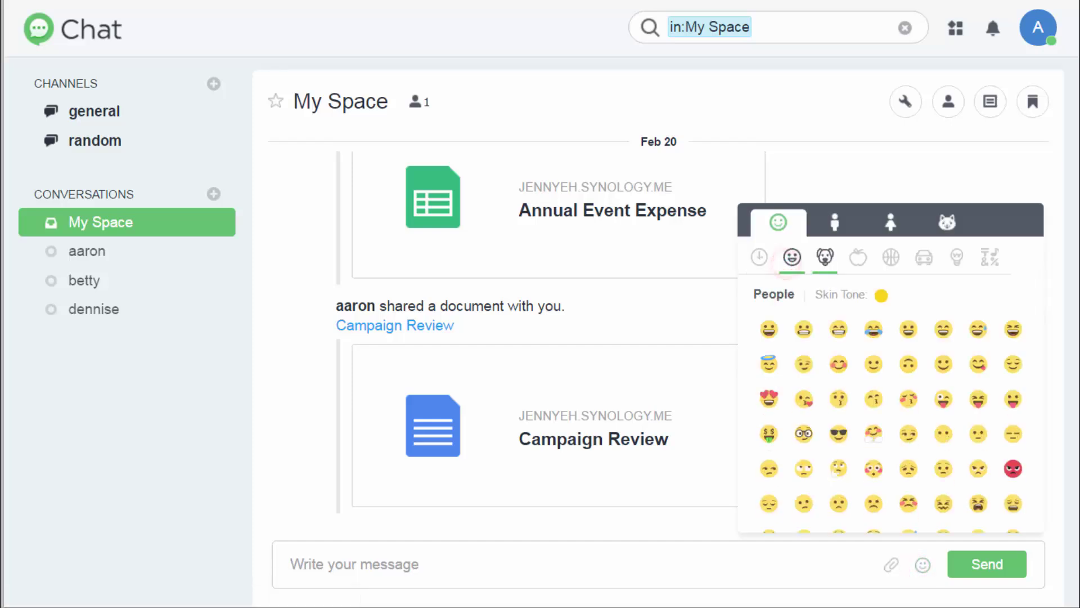
{"action": "left_click", "coordinate": [825, 258]}
{"action": "left_click", "coordinate": [836, 230]}
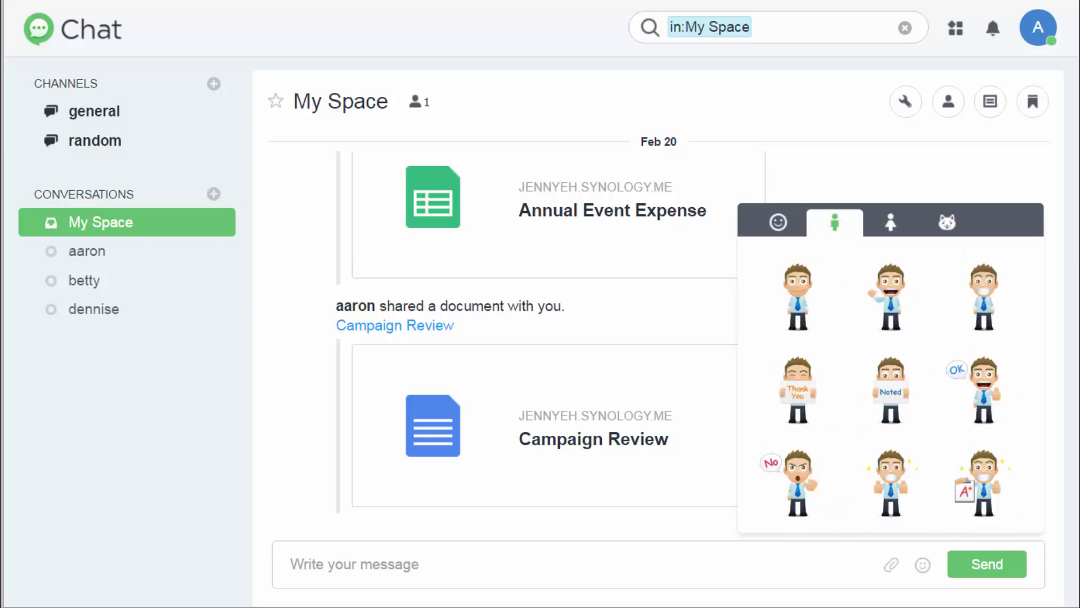
{"action": "left_click", "coordinate": [876, 230]}
{"action": "left_click", "coordinate": [938, 224]}
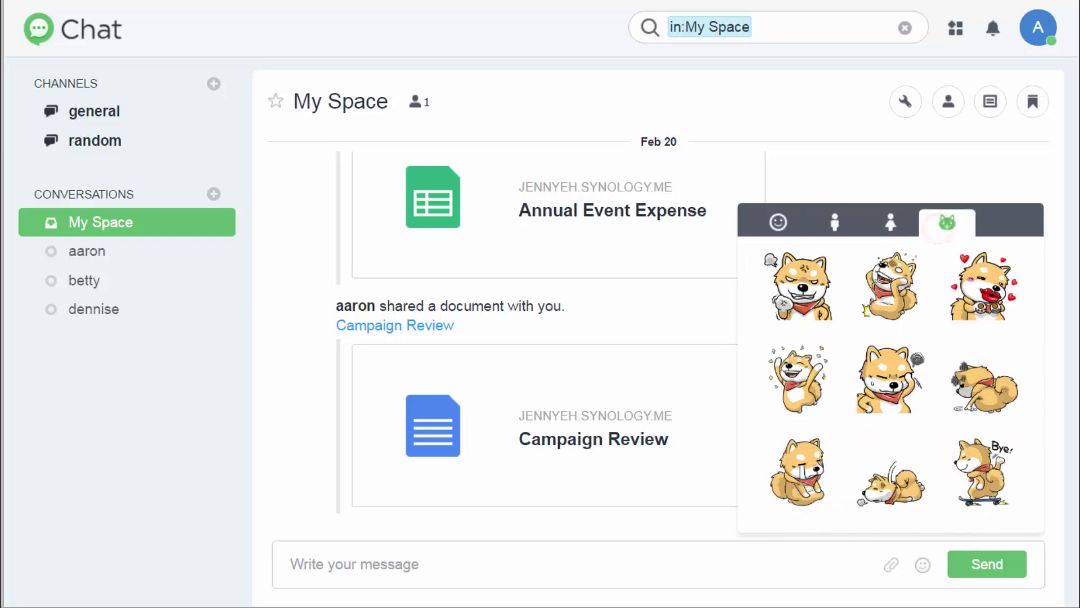